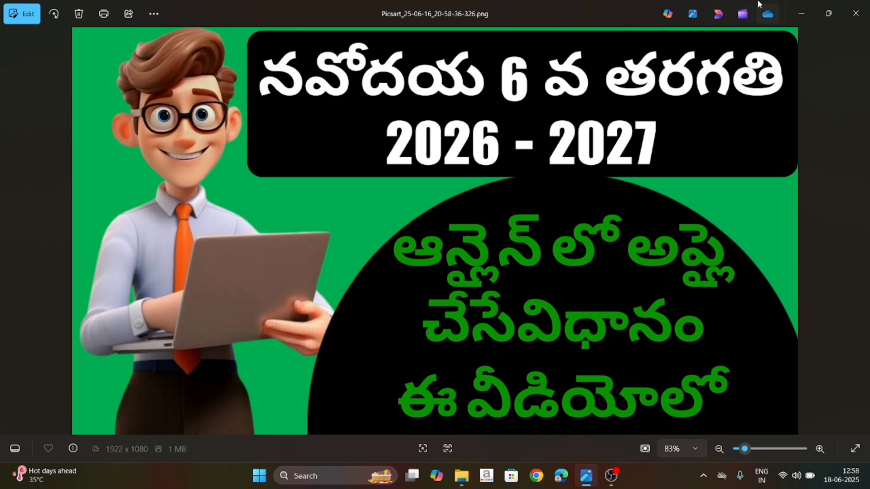
Switch from the image viewer to Google Chrome using the Person 1 profile and load the Google home page.
{"action": "left_click", "coordinate": [801, 14]}
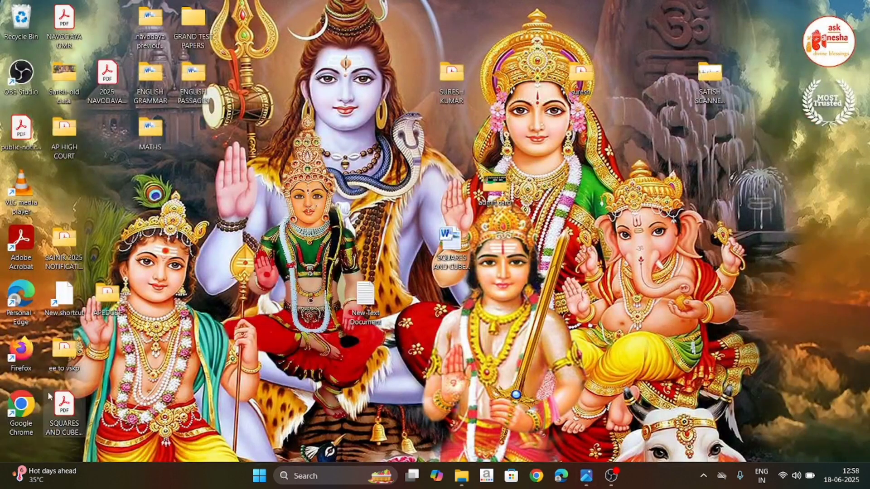
{"action": "double_click", "coordinate": [27, 405]}
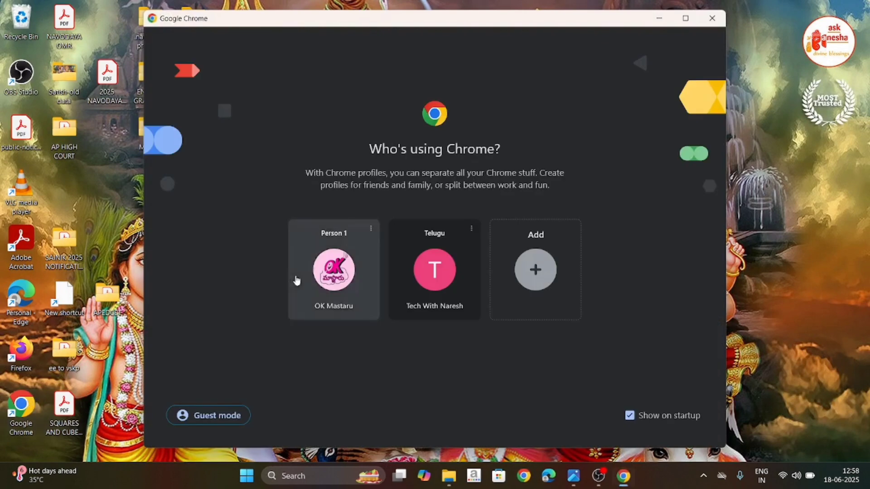
{"action": "left_click", "coordinate": [344, 269]}
{"action": "type", "text": "g"}
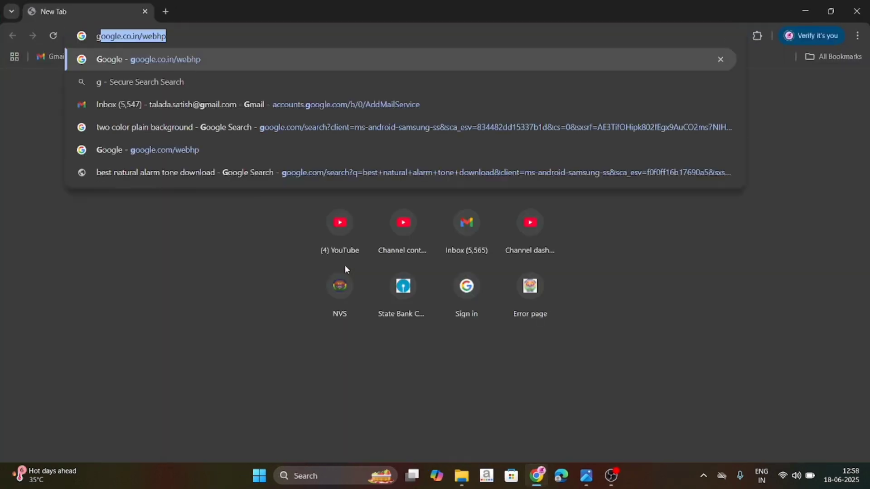
{"action": "key", "text": "Return"}
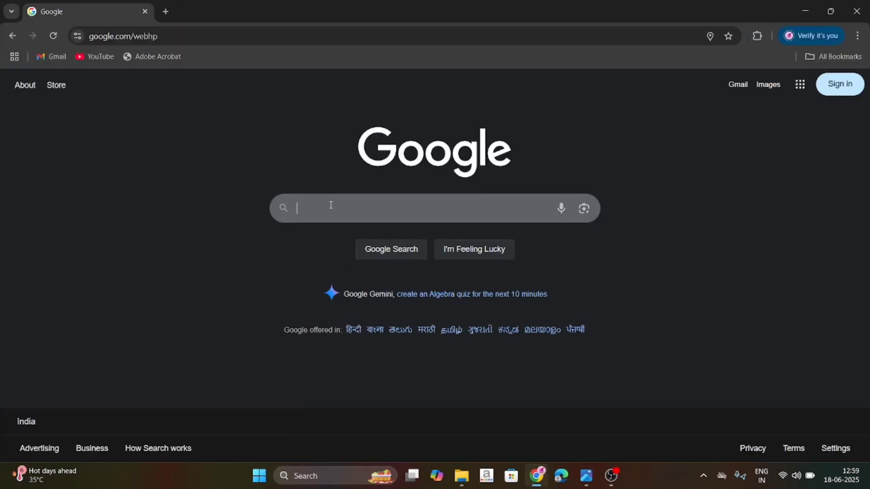
Search Google for "navodaya".
{"action": "left_click", "coordinate": [336, 205]}
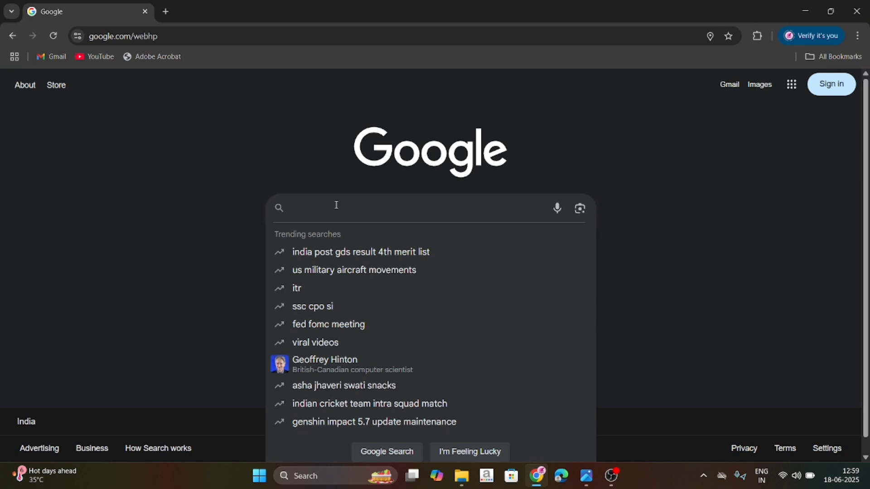
{"action": "type", "text": "navodaya"}
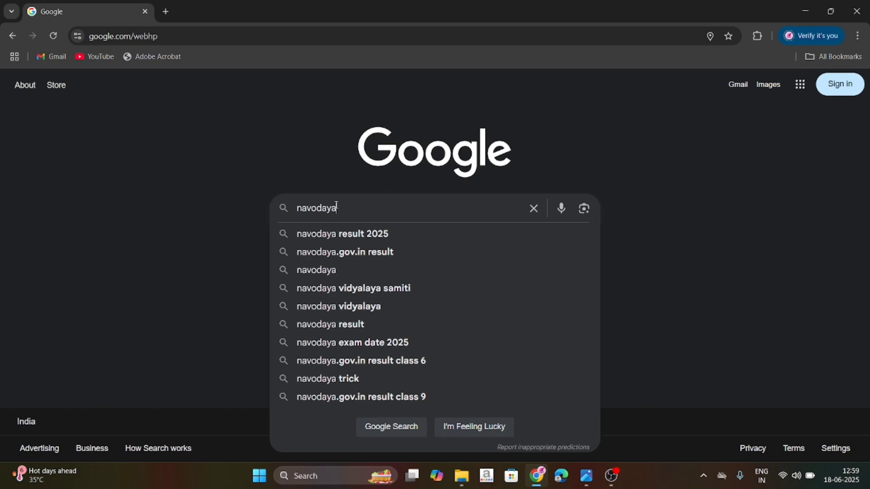
{"action": "key", "text": "Return"}
Open the official Navodaya Vidyalaya Samiti website from the search results.
{"action": "scroll", "coordinate": [235, 281], "scroll_direction": "down", "scroll_amount": 2}
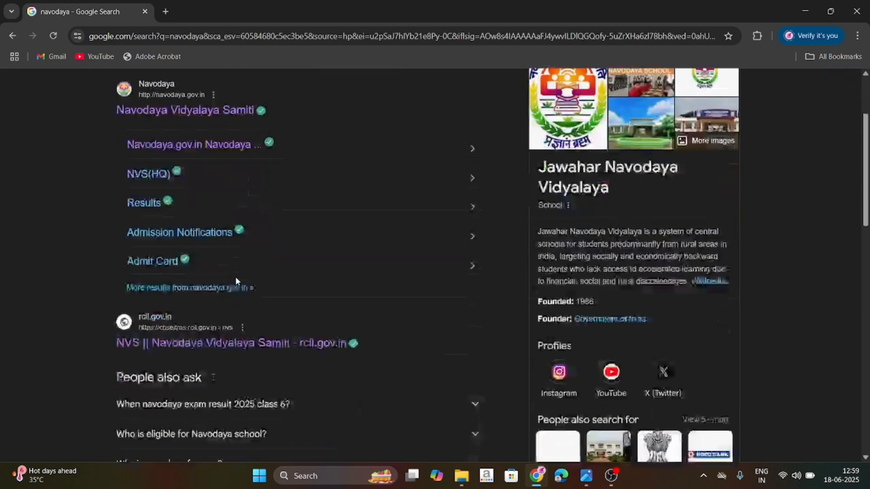
{"action": "scroll", "coordinate": [236, 279], "scroll_direction": "up", "scroll_amount": 2}
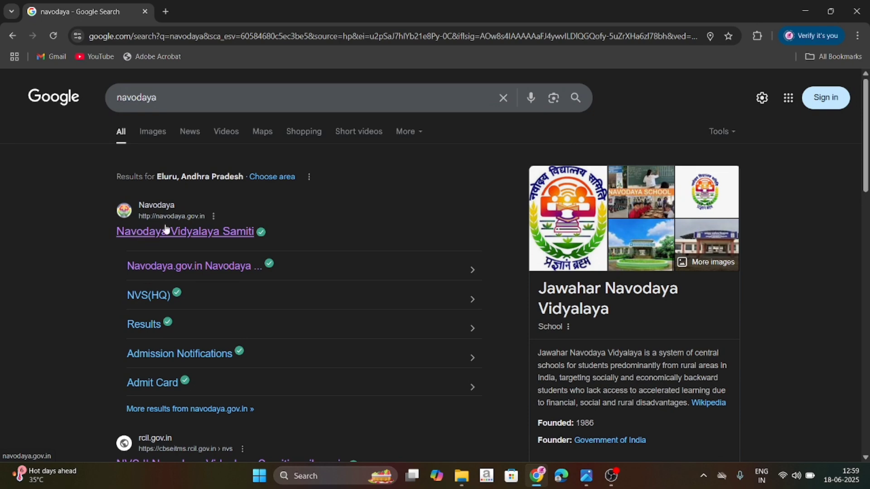
{"action": "left_click", "coordinate": [166, 235]}
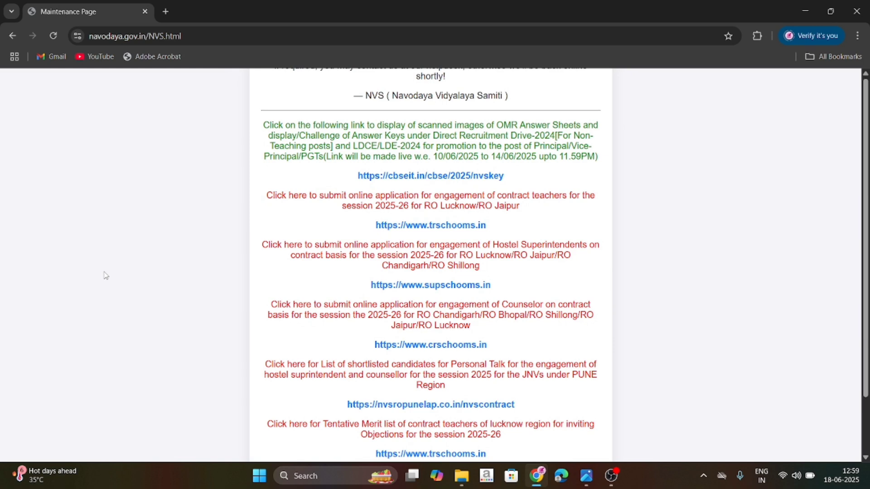
Find the Class VI JNVST 2026 online application notice and open its cbseitms.rcil.gov.in/nvs link.
{"action": "scroll", "coordinate": [545, 228], "scroll_direction": "down", "scroll_amount": 1}
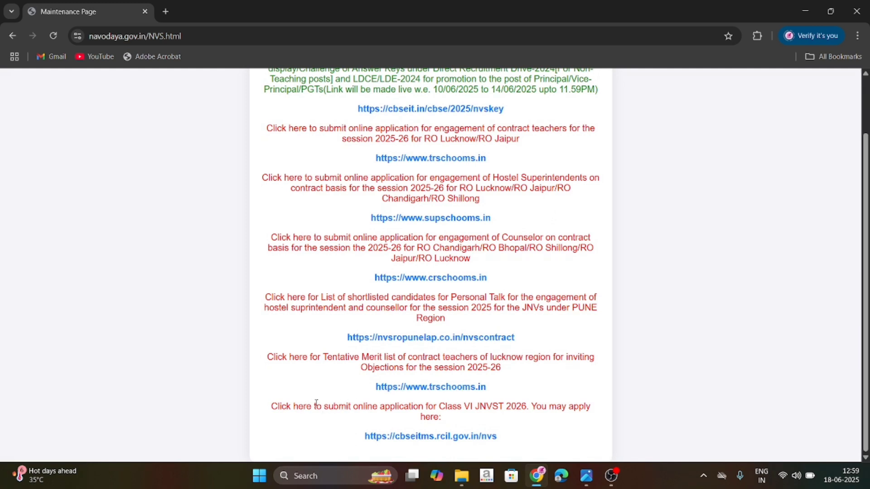
{"action": "left_click_drag", "start_coordinate": [270, 409], "coordinate": [587, 411]}
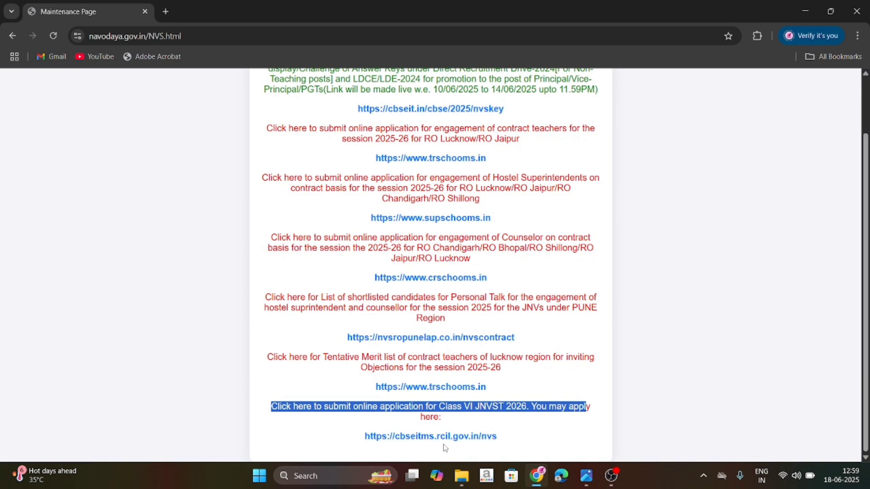
{"action": "left_click", "coordinate": [424, 438]}
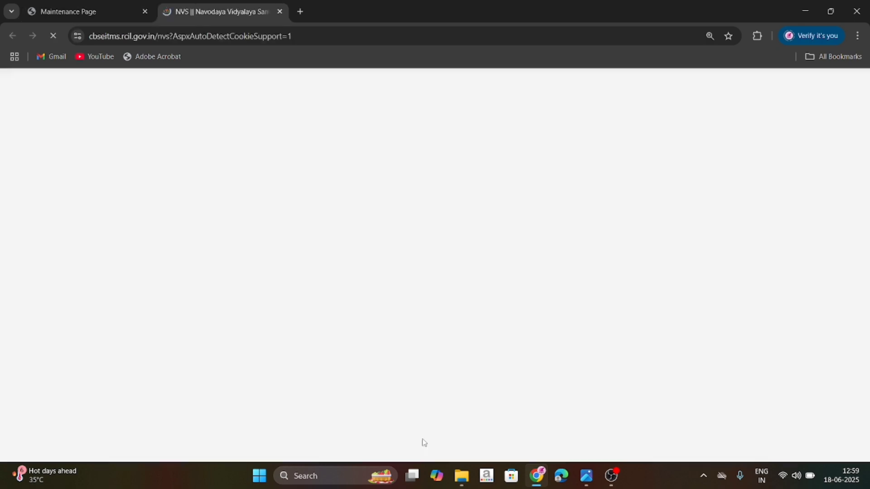
Look over the Candidate Corner links and open the registration for Class VI JNVST (2026-27).
{"action": "scroll", "coordinate": [363, 322], "scroll_direction": "down", "scroll_amount": 5}
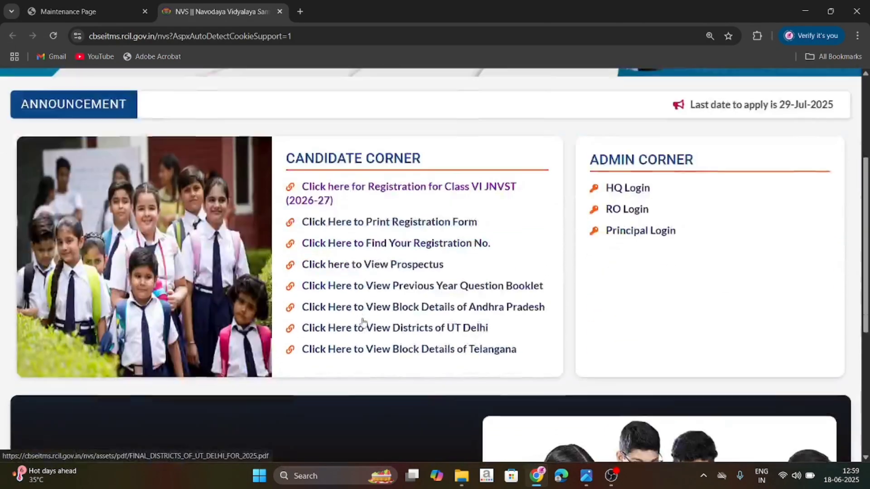
{"action": "scroll", "coordinate": [362, 322], "scroll_direction": "up", "scroll_amount": 2}
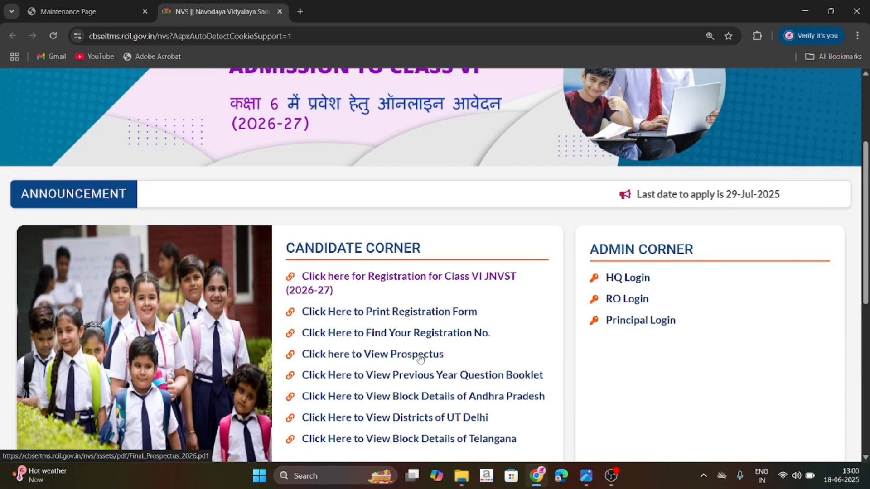
{"action": "scroll", "coordinate": [420, 359], "scroll_direction": "down", "scroll_amount": 2}
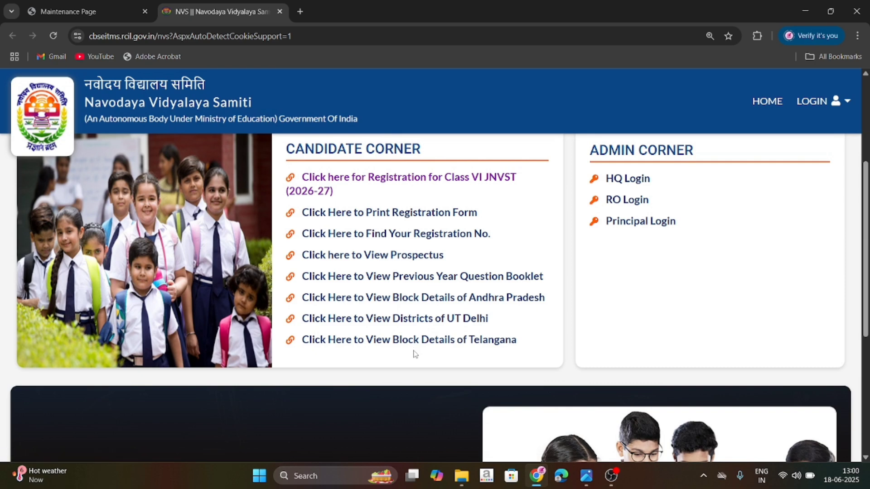
{"action": "scroll", "coordinate": [415, 354], "scroll_direction": "up", "scroll_amount": 2}
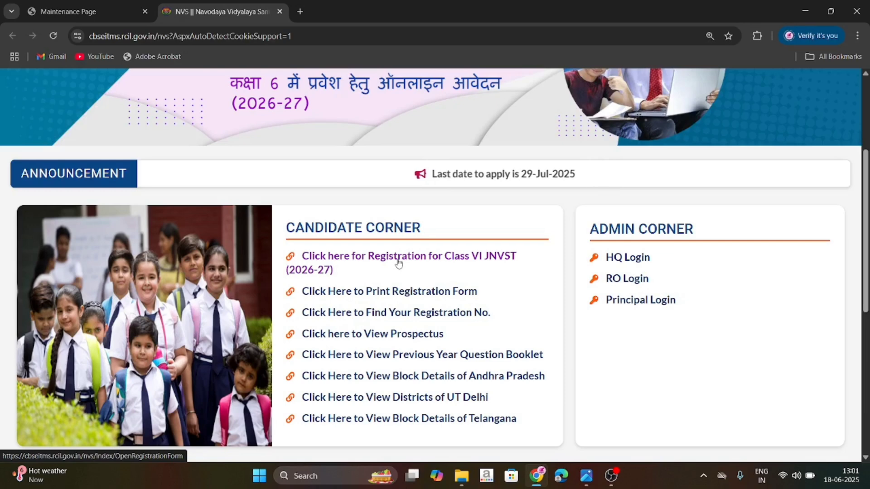
{"action": "left_click", "coordinate": [399, 263]}
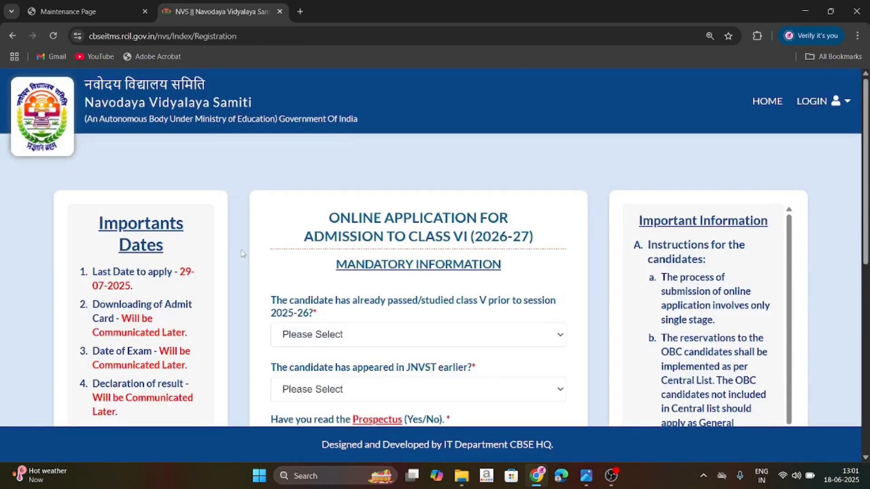
Review the important dates, especially the last date to apply, and the heading of the Class VI online application.
{"action": "scroll", "coordinate": [242, 253], "scroll_direction": "down", "scroll_amount": 1}
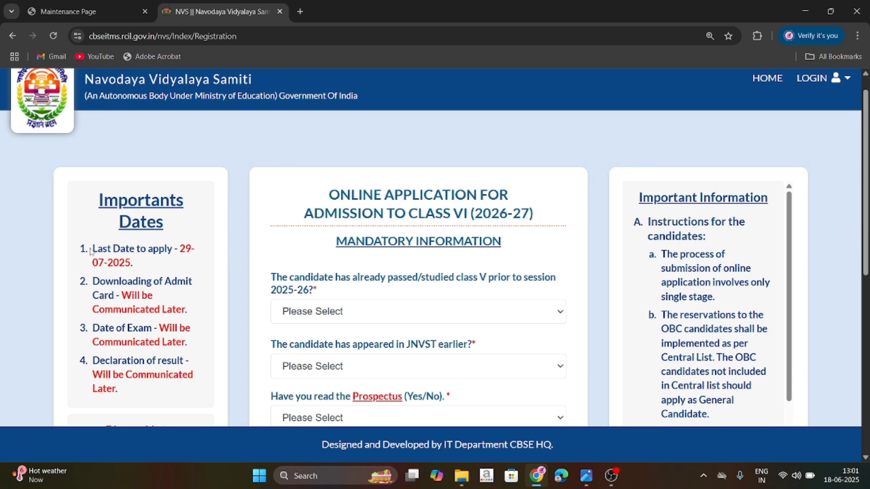
{"action": "left_click_drag", "start_coordinate": [91, 252], "coordinate": [164, 263]}
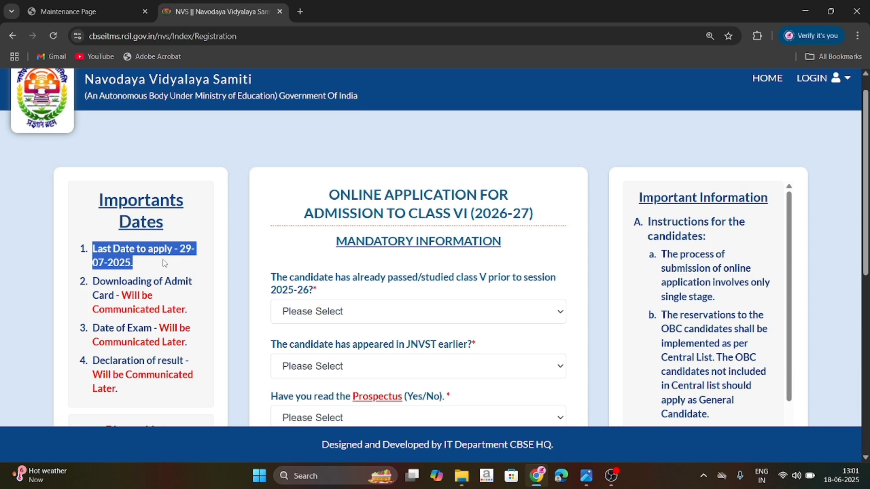
{"action": "left_click", "coordinate": [160, 259]}
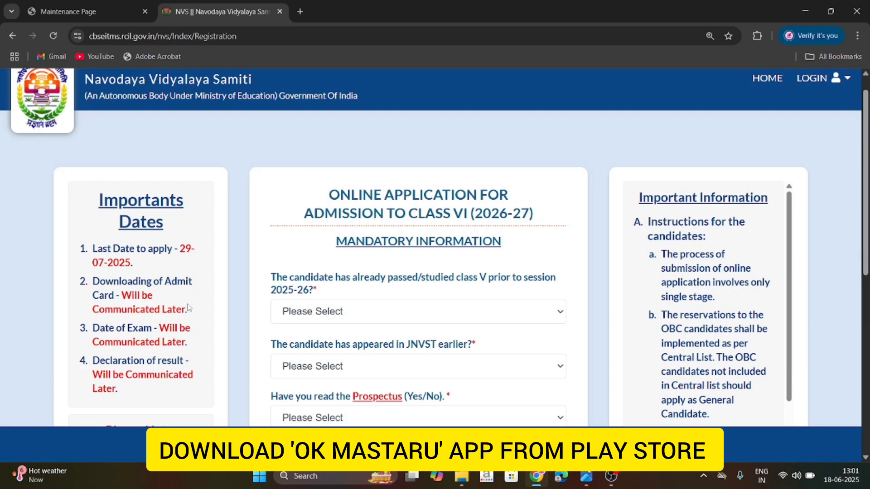
{"action": "scroll", "coordinate": [131, 307], "scroll_direction": "down", "scroll_amount": 1}
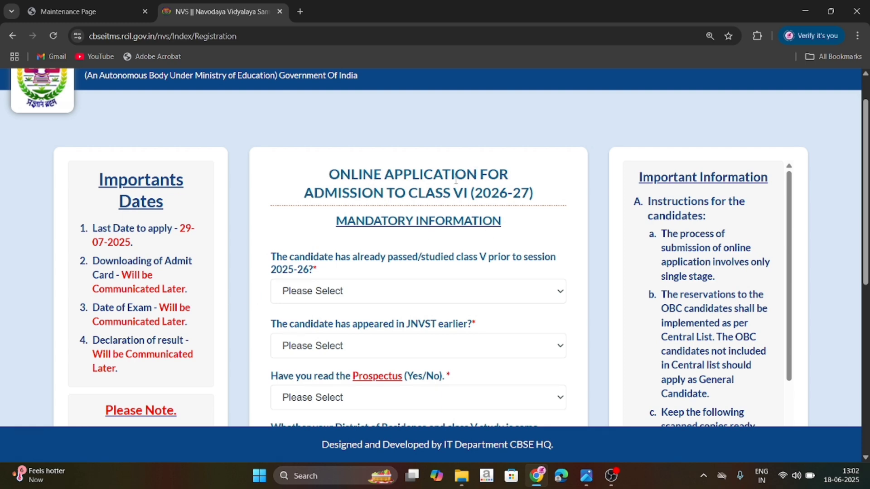
{"action": "scroll", "coordinate": [448, 196], "scroll_direction": "down", "scroll_amount": 1}
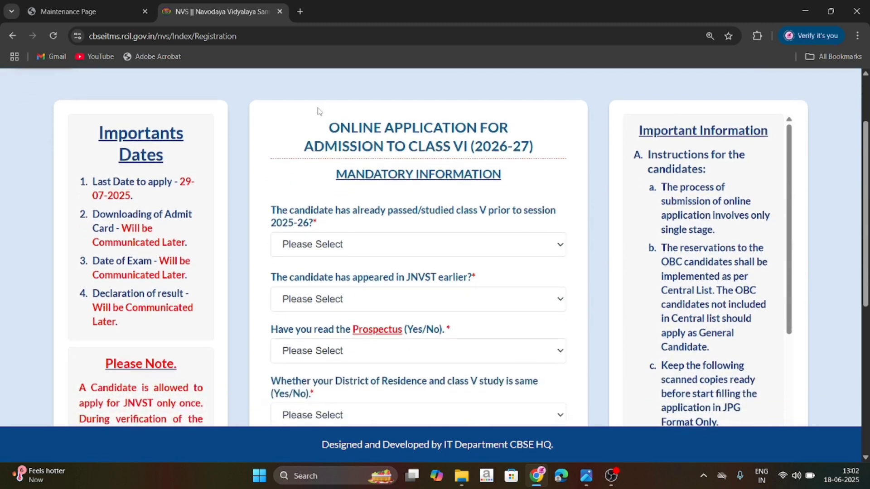
{"action": "left_click_drag", "start_coordinate": [324, 126], "coordinate": [531, 148]}
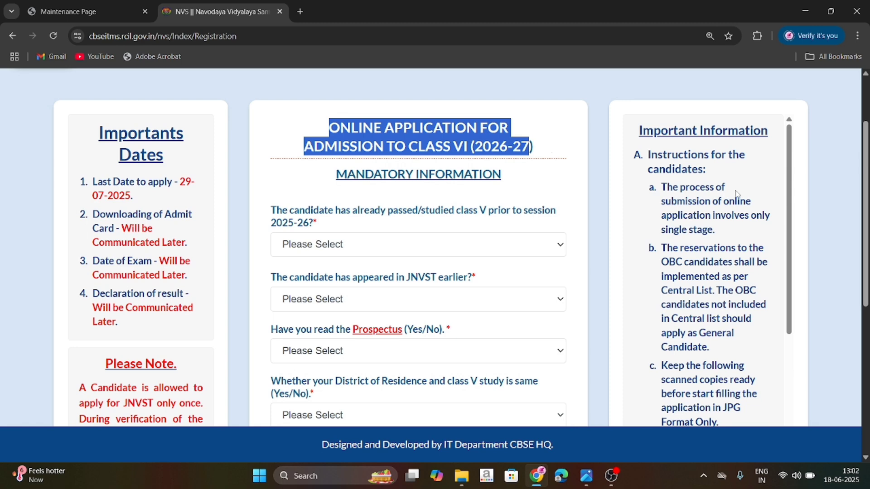
Read the candidate instructions on the required JPG scans, covering the candidate's signature and the parent's signature.
{"action": "scroll", "coordinate": [789, 220], "scroll_direction": "down", "scroll_amount": 2}
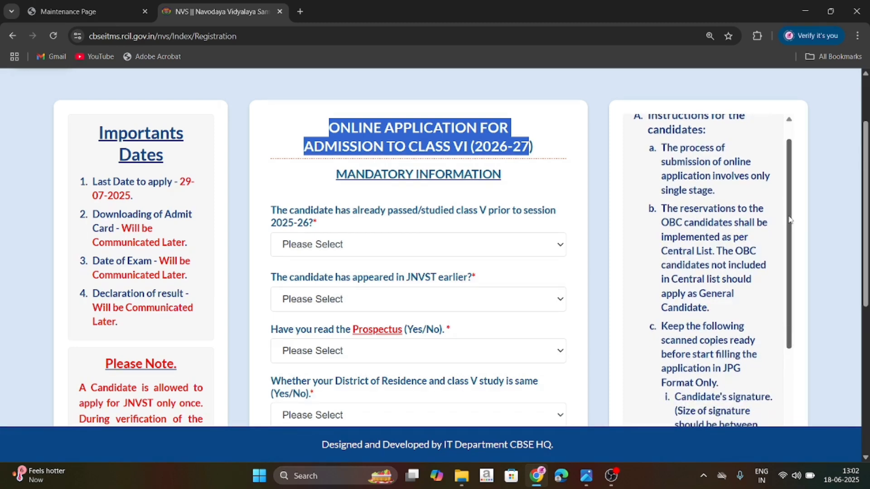
{"action": "scroll", "coordinate": [789, 220], "scroll_direction": "down", "scroll_amount": 5}
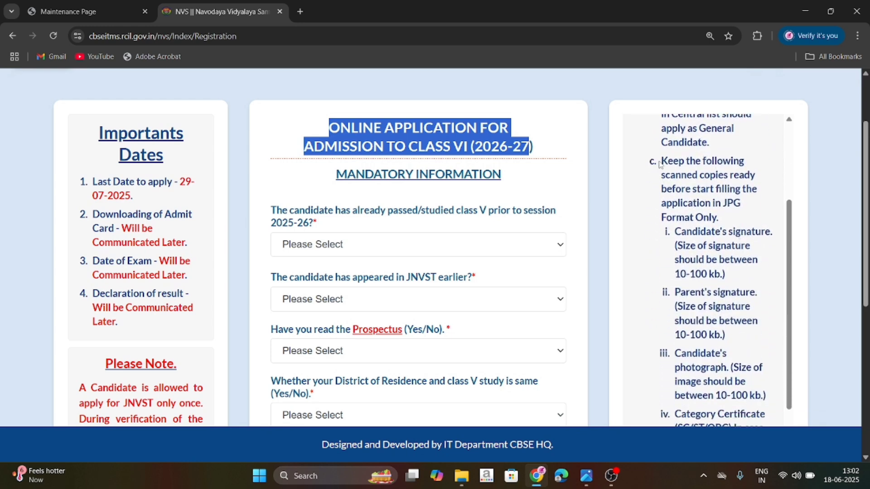
{"action": "left_click_drag", "start_coordinate": [659, 164], "coordinate": [738, 216]}
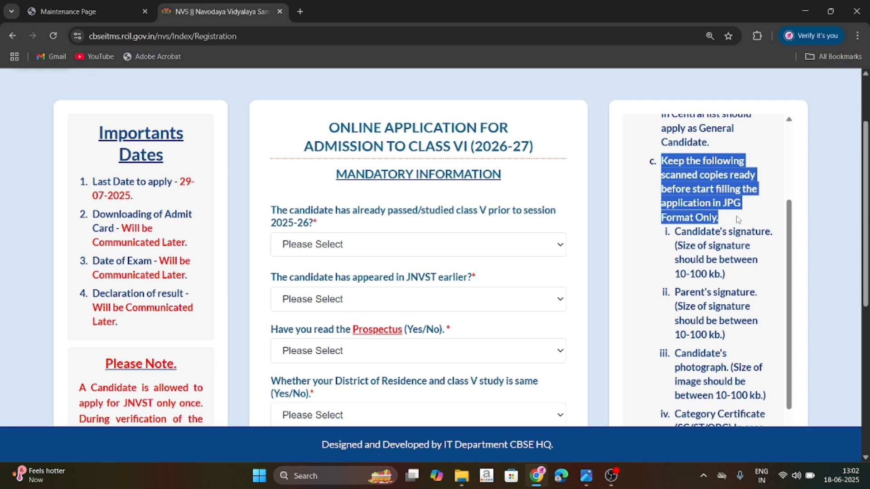
{"action": "scroll", "coordinate": [737, 220], "scroll_direction": "down", "scroll_amount": 1}
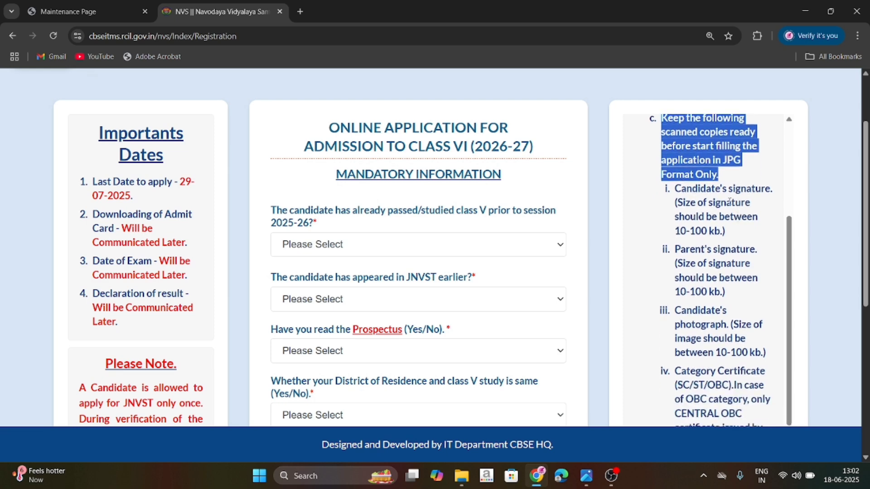
{"action": "left_click", "coordinate": [676, 189]}
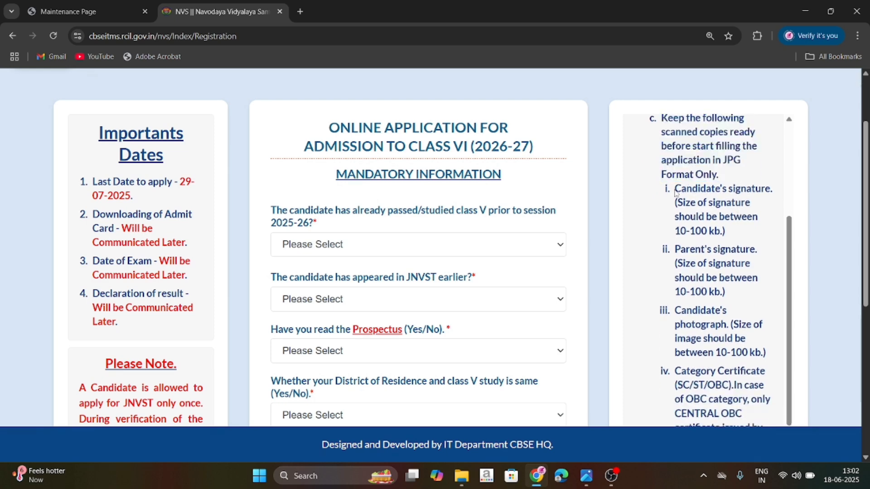
{"action": "left_click_drag", "start_coordinate": [675, 189], "coordinate": [773, 190]}
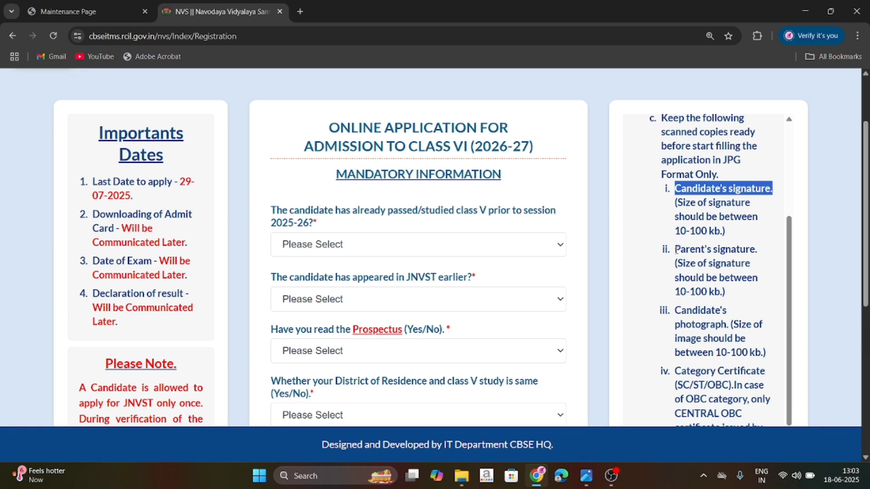
{"action": "mouse_move", "coordinate": [676, 249]}
{"action": "left_mouse_down"}
{"action": "mouse_move", "coordinate": [744, 251]}
{"action": "mouse_move", "coordinate": [755, 262]}
{"action": "left_mouse_up"}
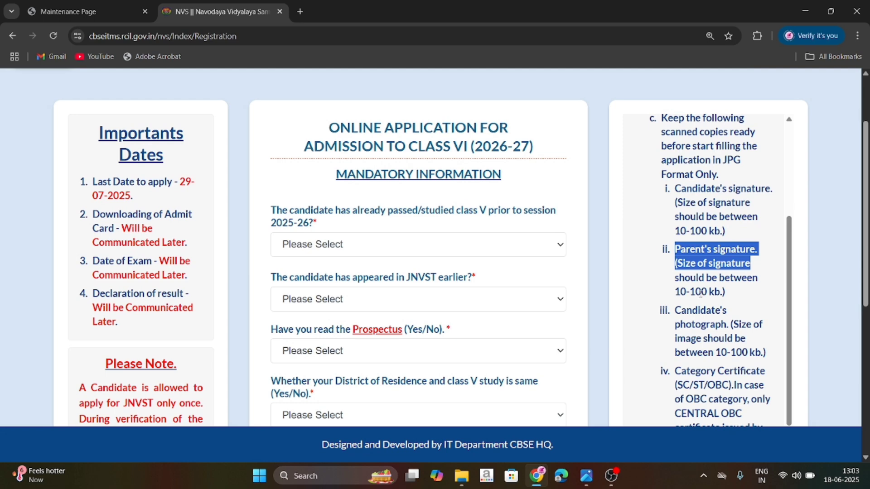
Read the scan requirements for the candidate's photograph and the SC/ST/OBC category certificate.
{"action": "scroll", "coordinate": [700, 292], "scroll_direction": "down", "scroll_amount": 2}
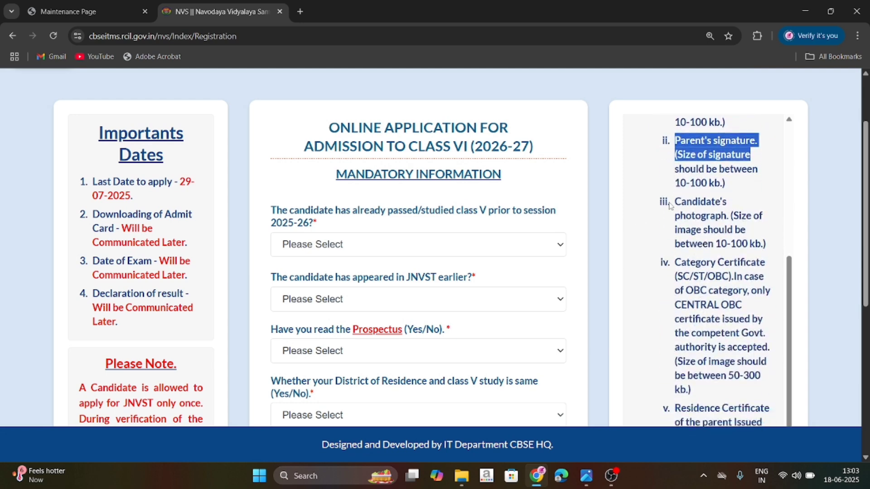
{"action": "mouse_move", "coordinate": [671, 203]}
{"action": "left_mouse_down"}
{"action": "mouse_move", "coordinate": [709, 203]}
{"action": "mouse_move", "coordinate": [730, 216]}
{"action": "left_mouse_up"}
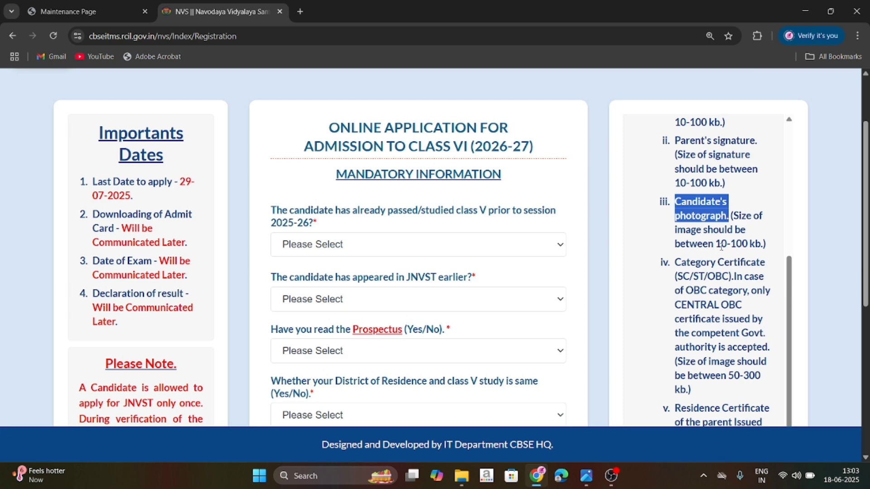
{"action": "scroll", "coordinate": [721, 247], "scroll_direction": "down", "scroll_amount": 2}
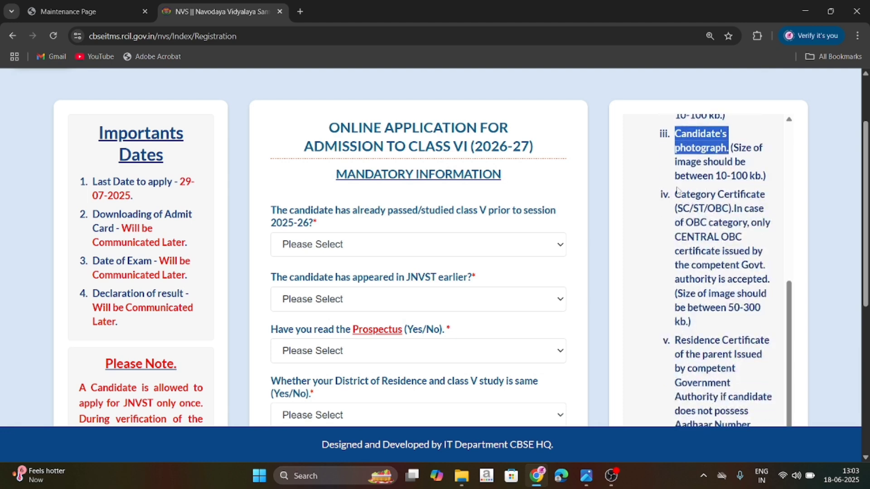
{"action": "left_click_drag", "start_coordinate": [674, 194], "coordinate": [767, 196]}
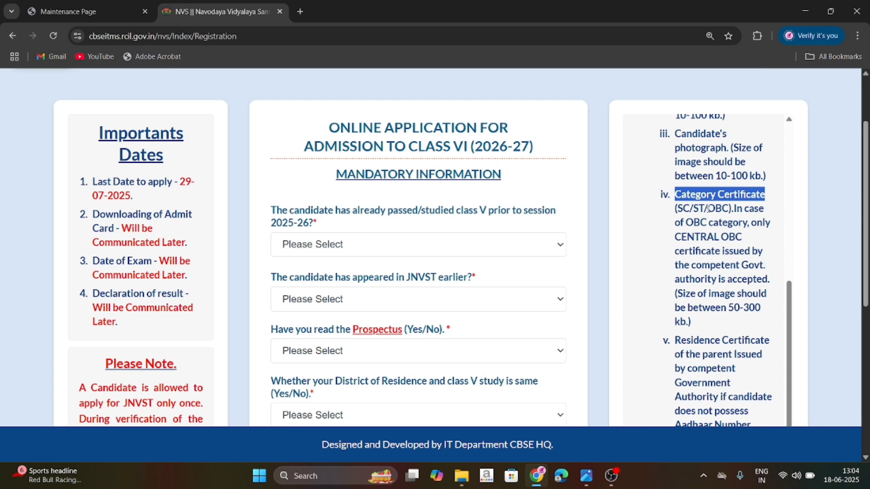
{"action": "left_click_drag", "start_coordinate": [709, 209], "coordinate": [732, 208]}
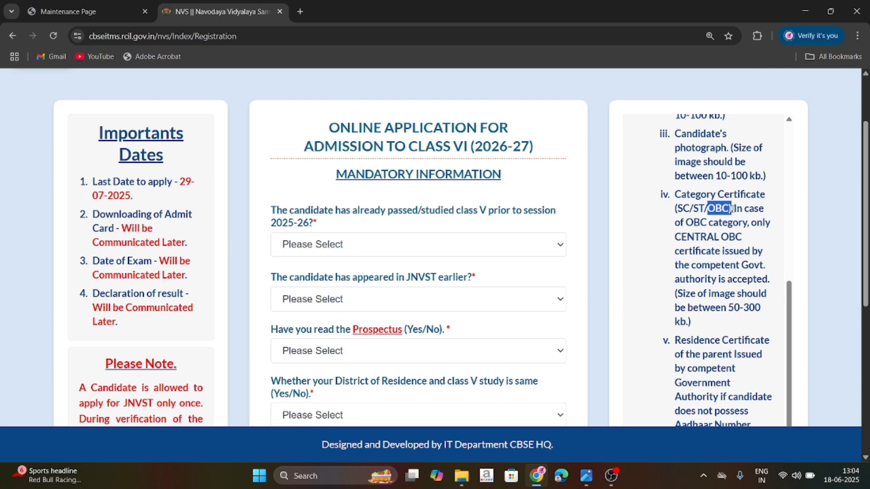
Read the requirements for the category certificate and the parent's residence certificate in the candidate instructions.
{"action": "scroll", "coordinate": [732, 209], "scroll_direction": "down", "scroll_amount": 1}
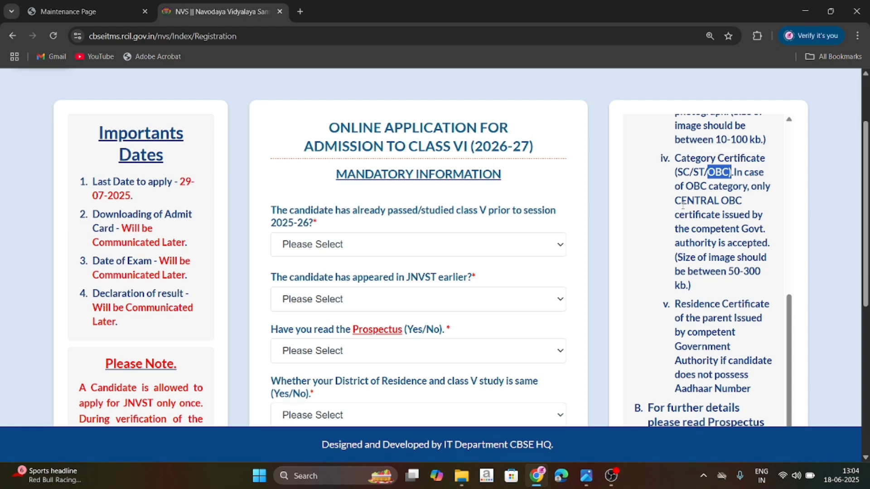
{"action": "scroll", "coordinate": [683, 204], "scroll_direction": "down", "scroll_amount": 1}
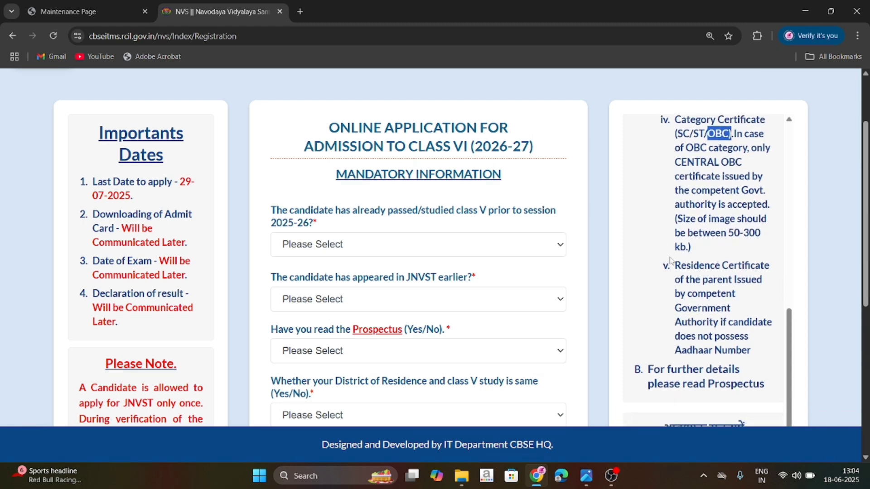
{"action": "left_click_drag", "start_coordinate": [675, 267], "coordinate": [772, 273]}
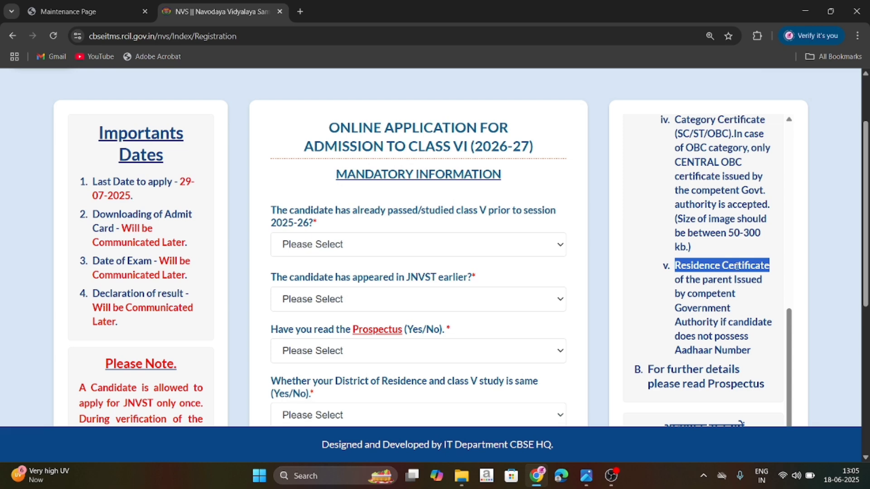
{"action": "scroll", "coordinate": [737, 267], "scroll_direction": "down", "scroll_amount": 1}
{"action": "scroll", "coordinate": [737, 267], "scroll_direction": "up", "scroll_amount": 1}
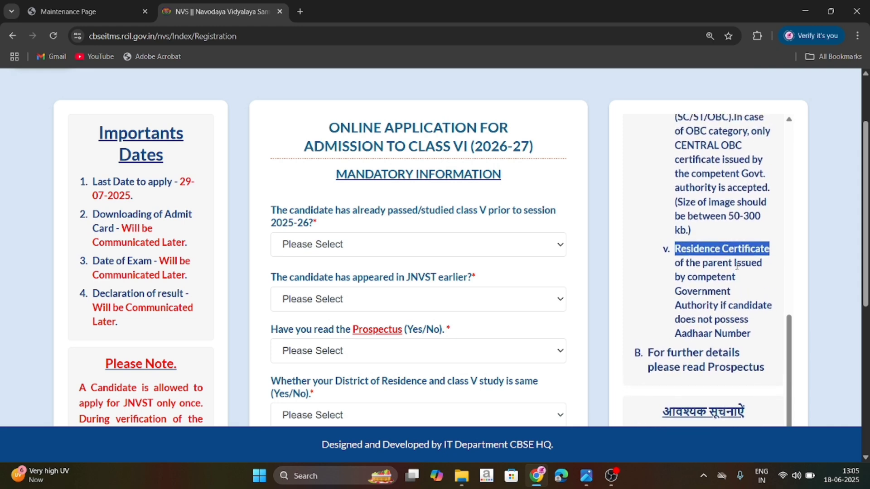
Answer No to having passed or studied class V before session 2025-26 and No to having appeared in JNVST earlier.
{"action": "scroll", "coordinate": [531, 178], "scroll_direction": "down", "scroll_amount": 1}
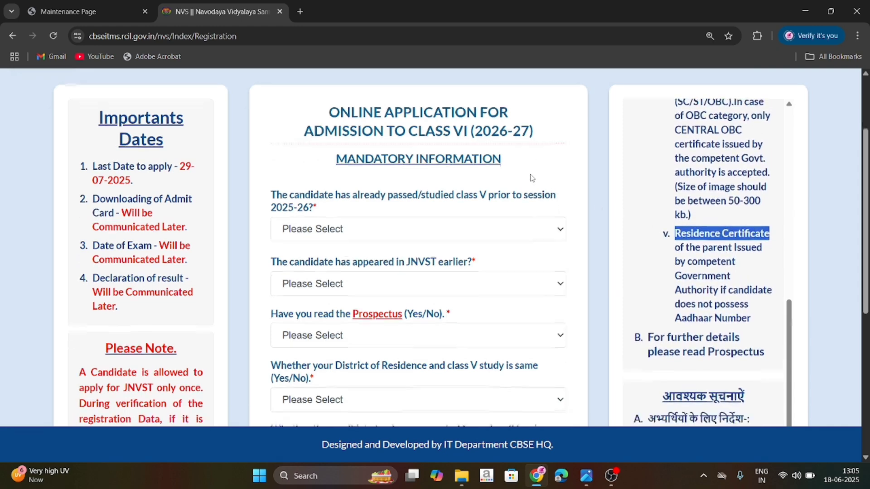
{"action": "scroll", "coordinate": [531, 178], "scroll_direction": "down", "scroll_amount": 1}
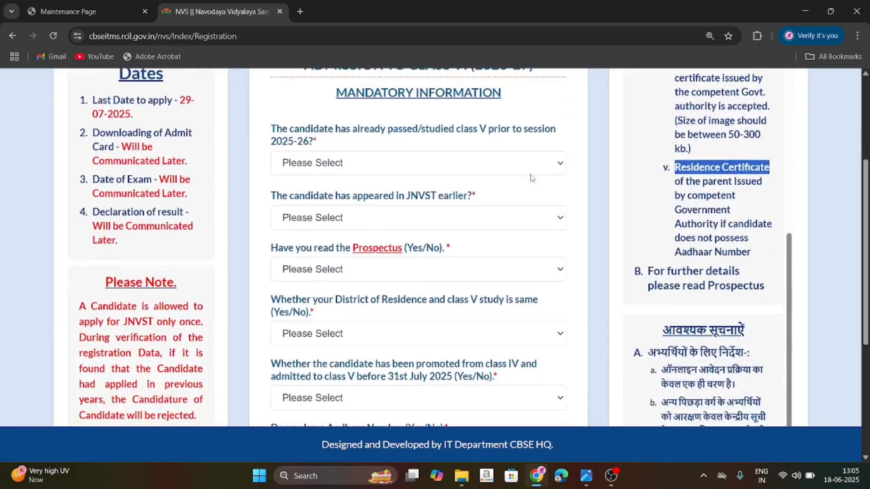
{"action": "scroll", "coordinate": [531, 178], "scroll_direction": "down", "scroll_amount": 1}
{"action": "scroll", "coordinate": [533, 177], "scroll_direction": "up", "scroll_amount": 2}
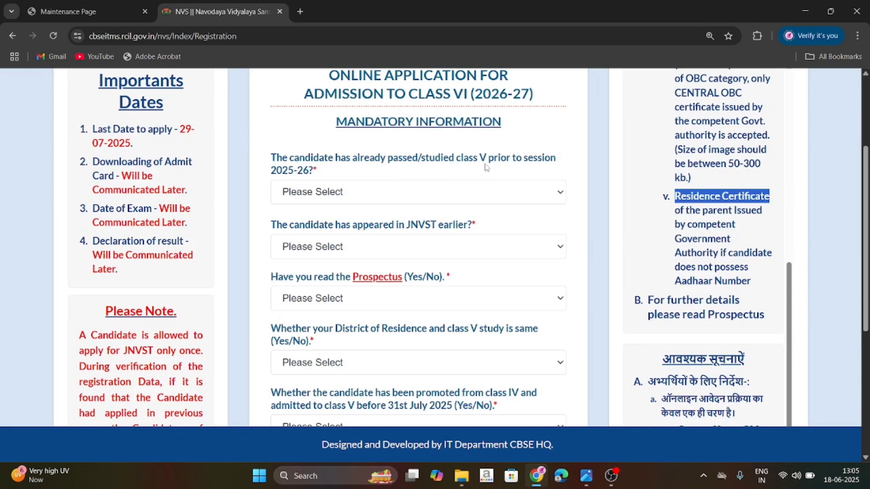
{"action": "left_click", "coordinate": [543, 200]}
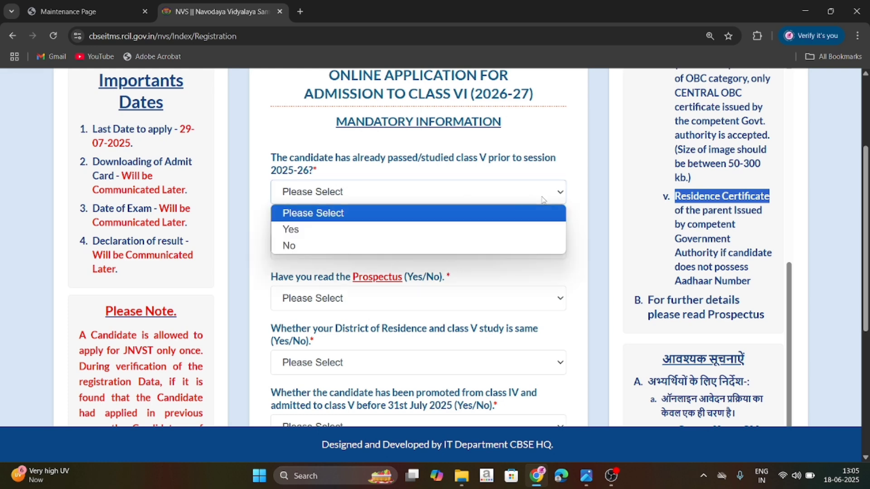
{"action": "left_click", "coordinate": [310, 246]}
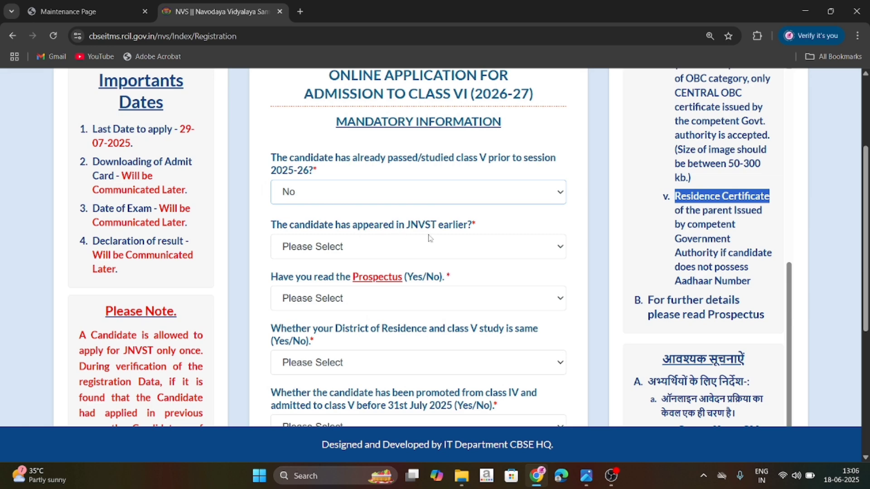
{"action": "left_click", "coordinate": [455, 252]}
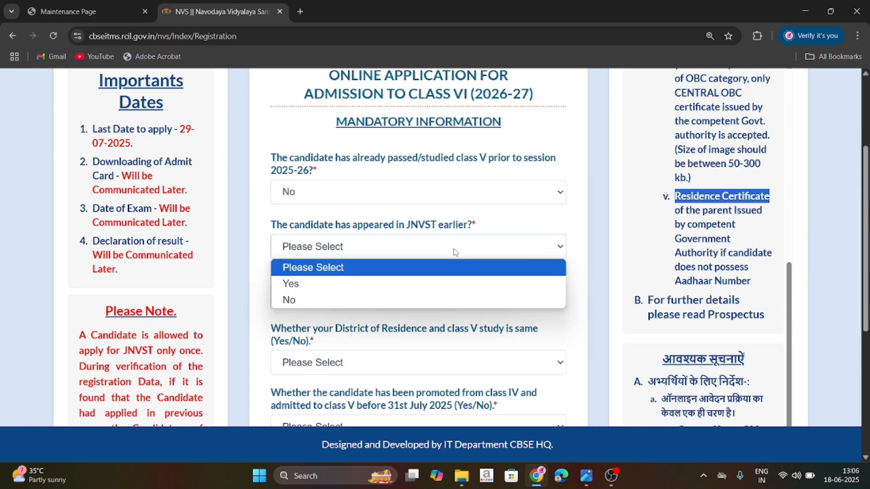
{"action": "left_click", "coordinate": [301, 301]}
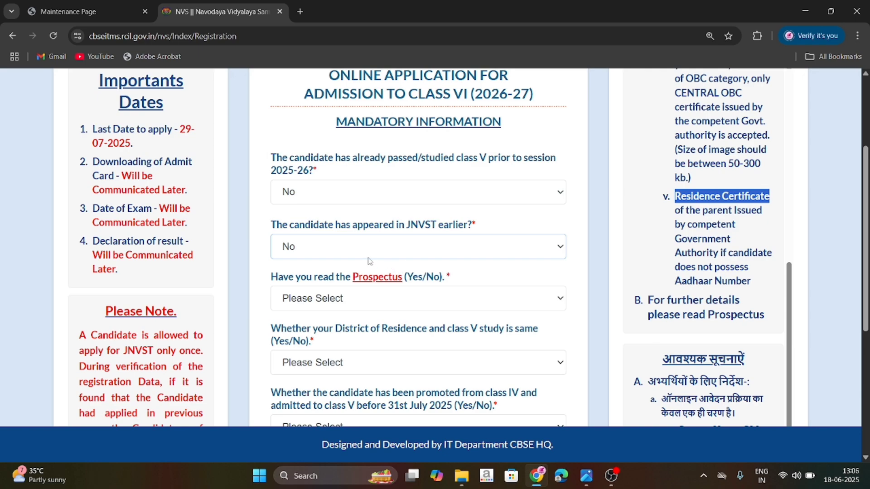
Answer Yes to having read the Prospectus and Yes to the district of residence and class V study being the same.
{"action": "scroll", "coordinate": [370, 262], "scroll_direction": "down", "scroll_amount": 3}
{"action": "scroll", "coordinate": [369, 261], "scroll_direction": "up", "scroll_amount": 1}
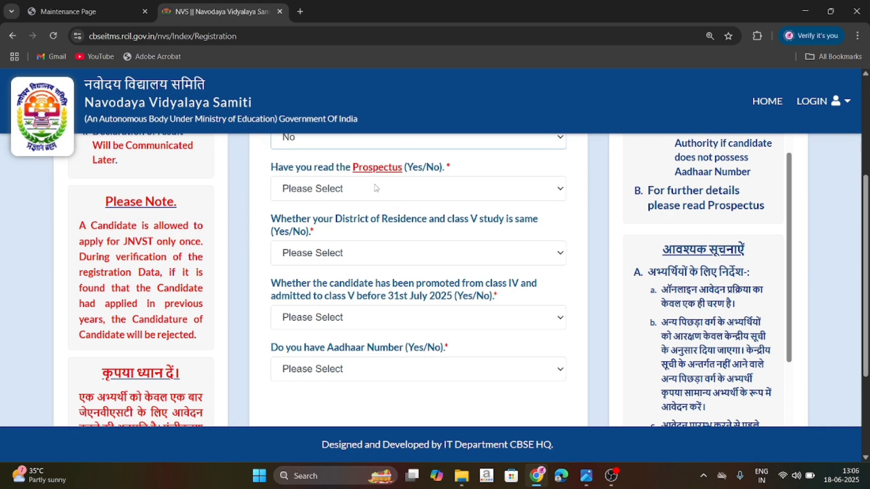
{"action": "left_click", "coordinate": [377, 186]}
{"action": "left_click", "coordinate": [308, 225]}
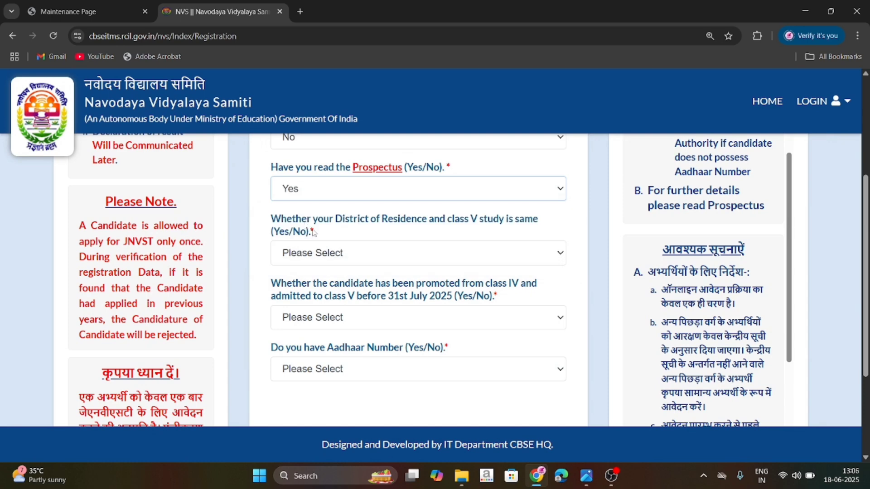
{"action": "left_click", "coordinate": [394, 252]}
{"action": "left_click", "coordinate": [313, 291]}
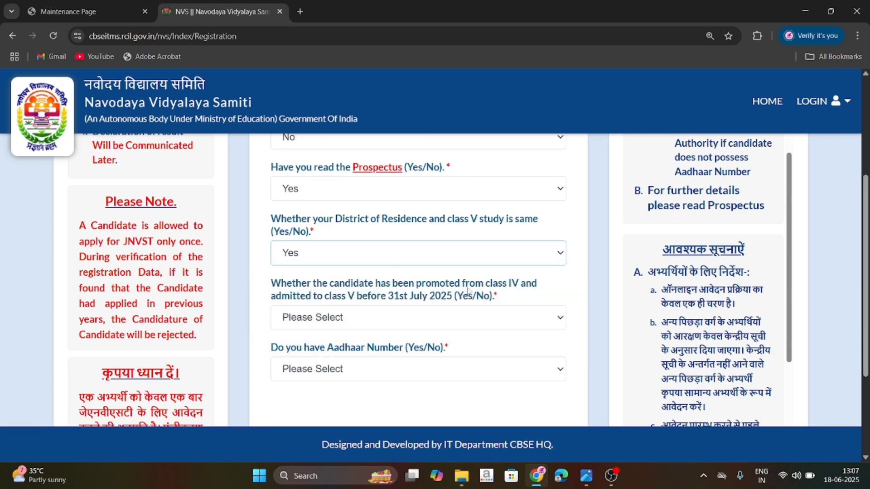
Answer Yes to the candidate being promoted from class IV and admitted to class V before 31st July 2025.
{"action": "left_click", "coordinate": [372, 315]}
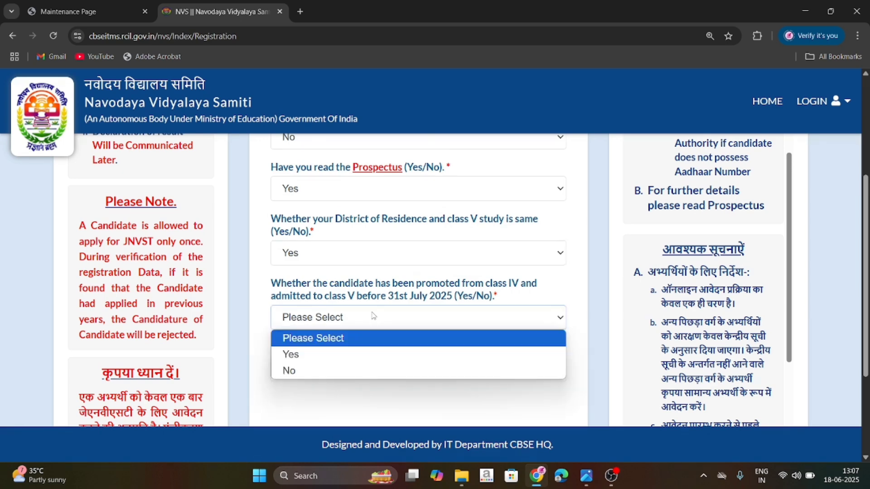
{"action": "left_click", "coordinate": [296, 355]}
{"action": "scroll", "coordinate": [333, 342], "scroll_direction": "up", "scroll_amount": 3}
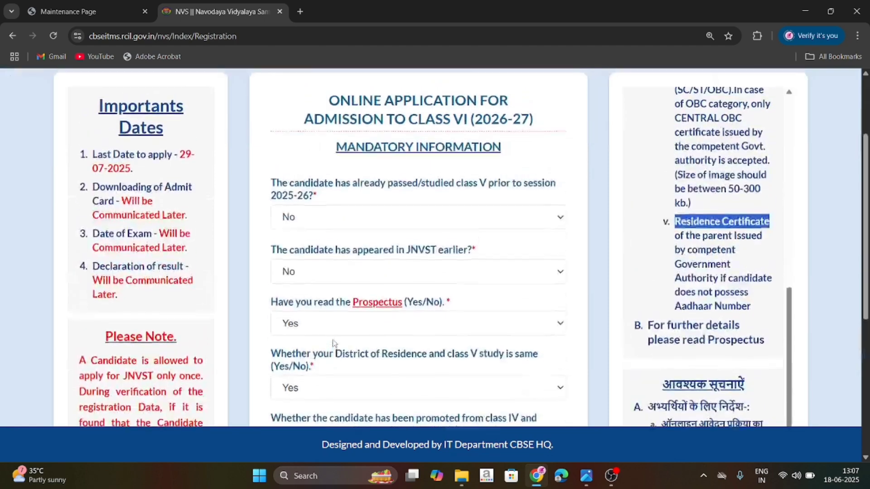
{"action": "scroll", "coordinate": [335, 297], "scroll_direction": "down", "scroll_amount": 4}
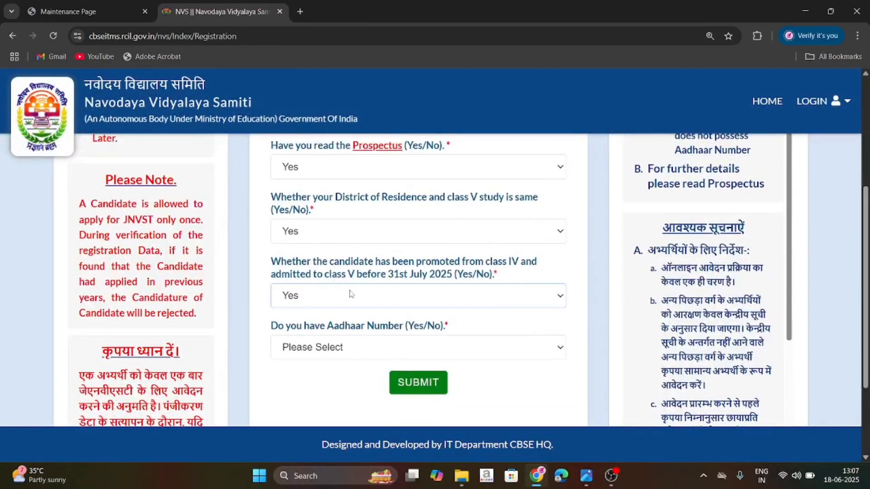
Answer Yes to having an Aadhaar number, enter the candidate's Aadhaar number and submit the mandatory information.
{"action": "scroll", "coordinate": [350, 293], "scroll_direction": "down", "scroll_amount": 1}
{"action": "scroll", "coordinate": [350, 293], "scroll_direction": "down", "scroll_amount": 1}
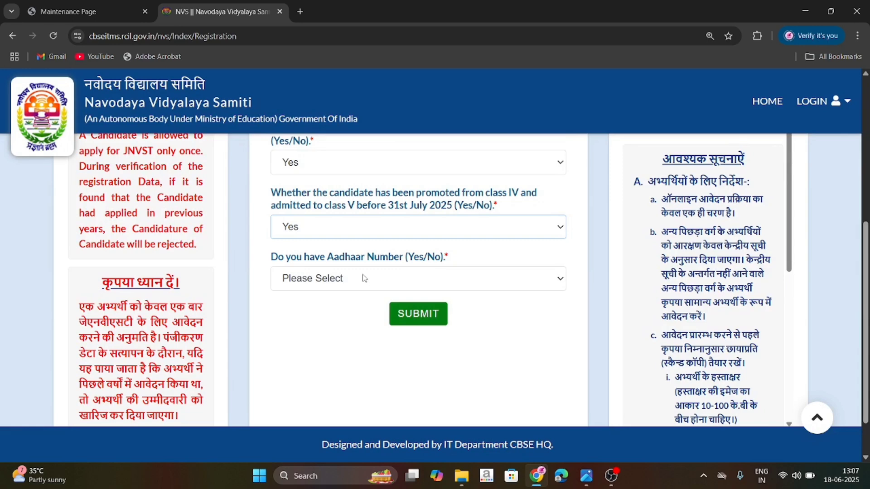
{"action": "left_click", "coordinate": [554, 286]}
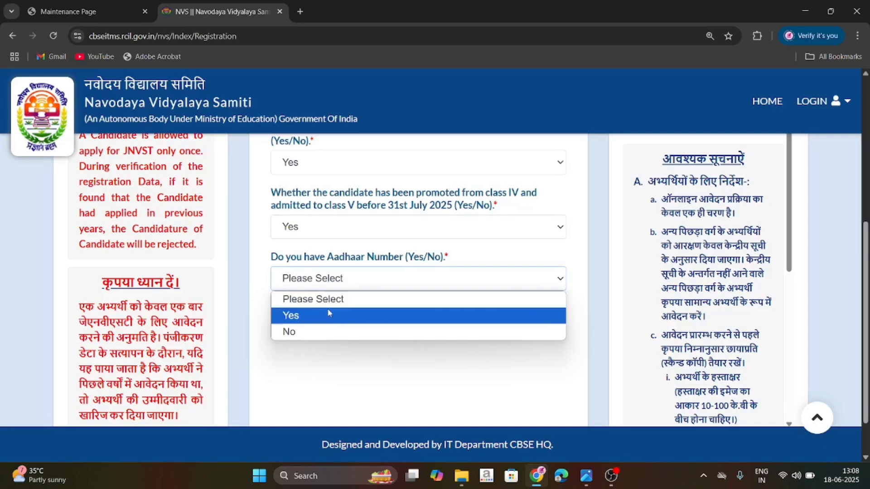
{"action": "left_click", "coordinate": [318, 316]}
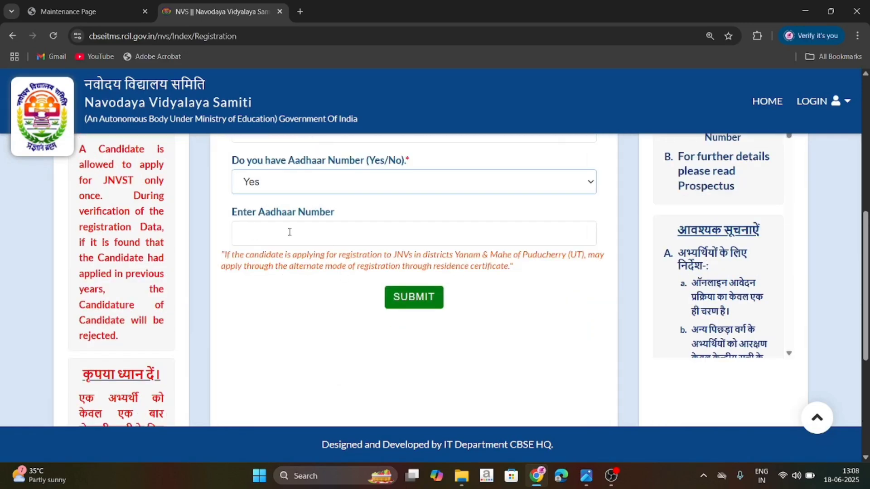
{"action": "left_click", "coordinate": [320, 232]}
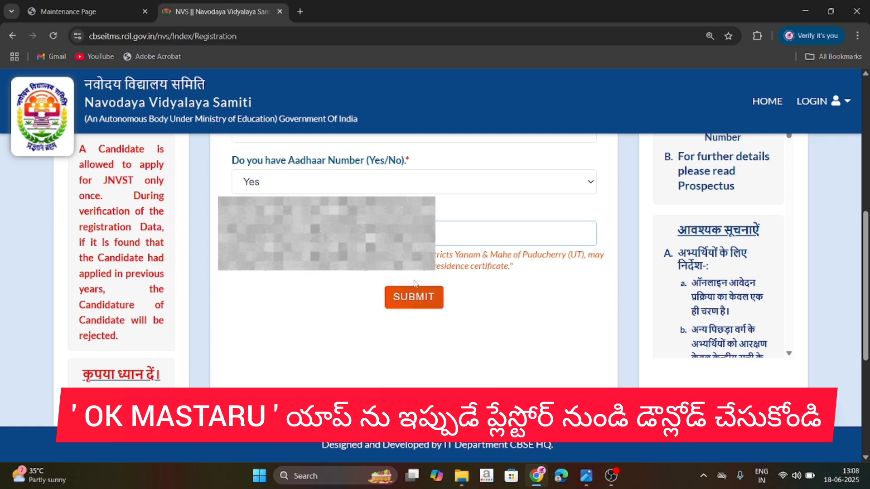
{"action": "left_click", "coordinate": [424, 307]}
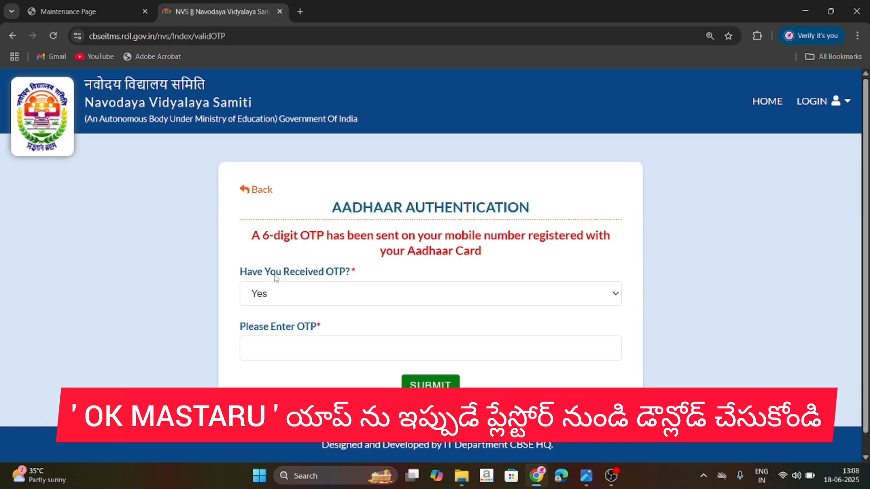
Keep Yes for having received the OTP, enter the 6-digit OTP and submit the Aadhaar authentication.
{"action": "left_click", "coordinate": [321, 350]}
{"action": "left_click", "coordinate": [327, 301]}
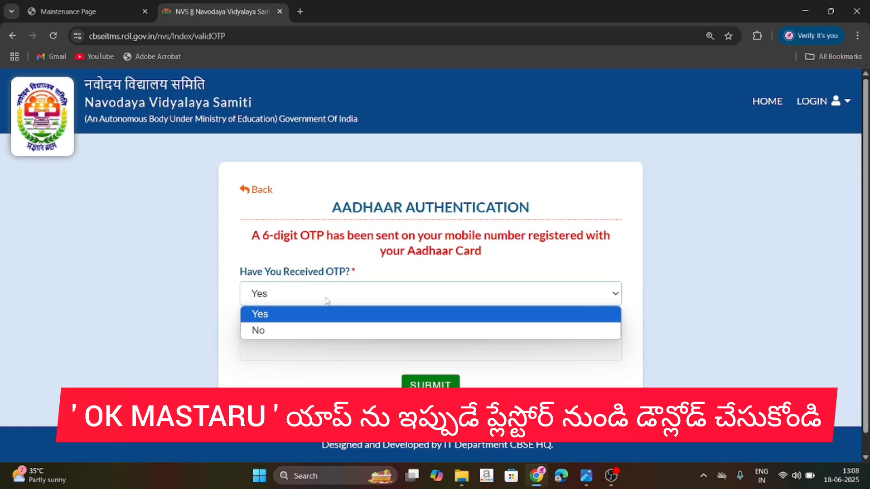
{"action": "left_click", "coordinate": [327, 301]}
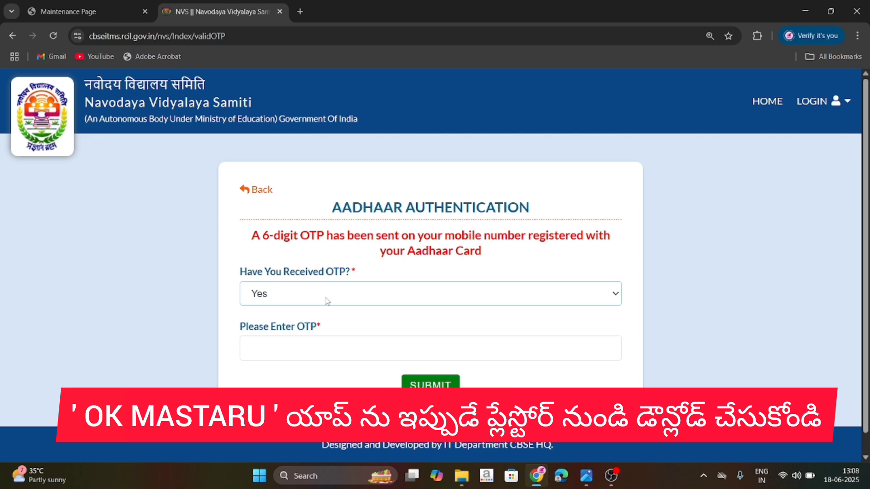
{"action": "left_click", "coordinate": [341, 347]}
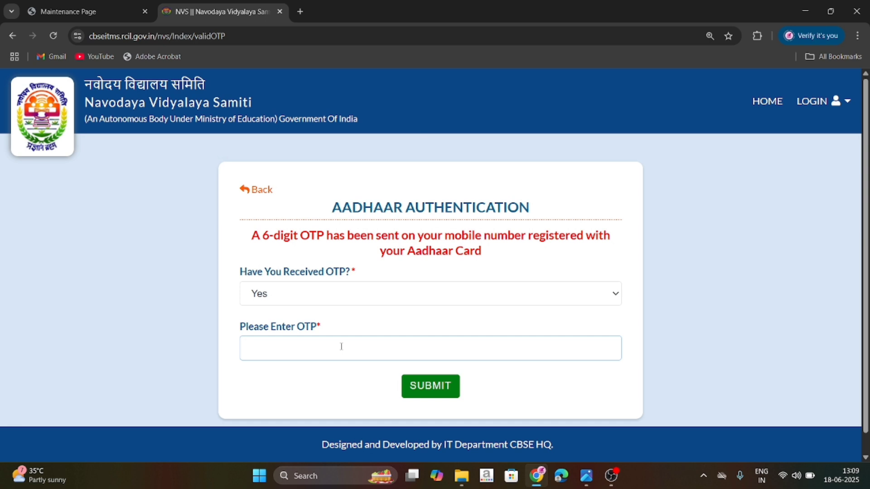
{"action": "left_click", "coordinate": [433, 393]}
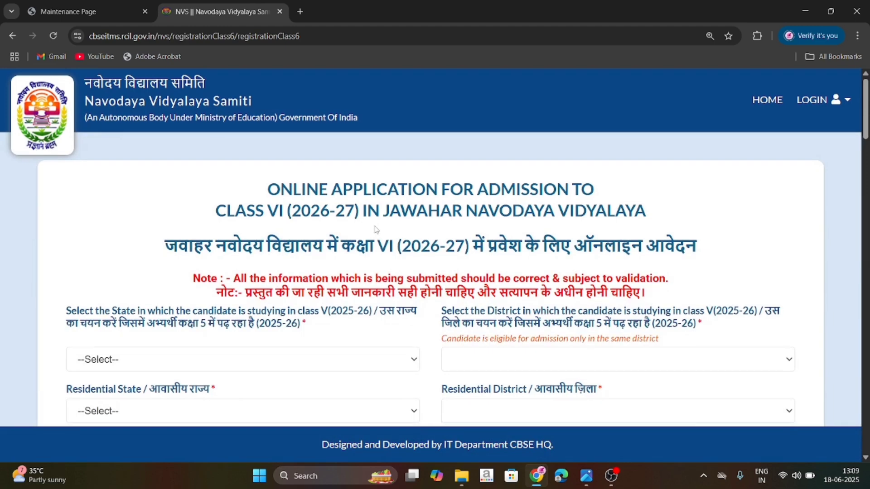
Set the candidate's class V study state to ANDHRA PRADESH and the study district to WEST GODAVARI.
{"action": "scroll", "coordinate": [374, 230], "scroll_direction": "down", "scroll_amount": 3}
{"action": "scroll", "coordinate": [375, 230], "scroll_direction": "down", "scroll_amount": 3}
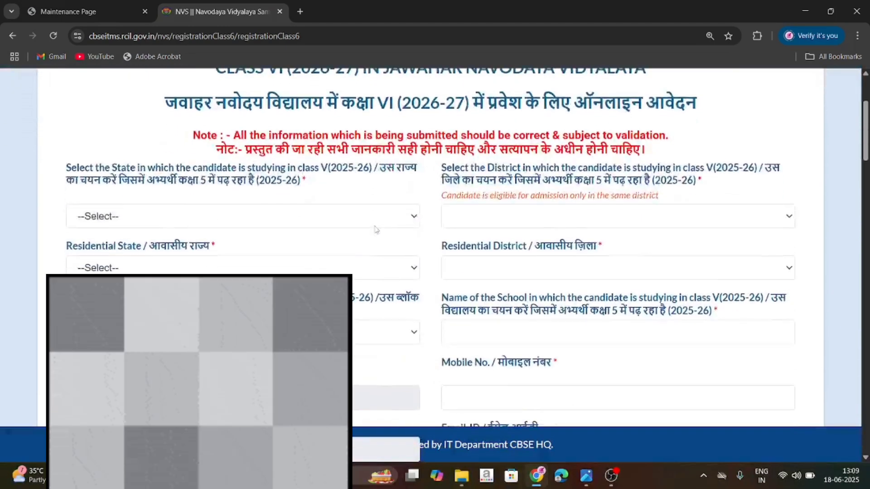
{"action": "scroll", "coordinate": [375, 230], "scroll_direction": "up", "scroll_amount": 2}
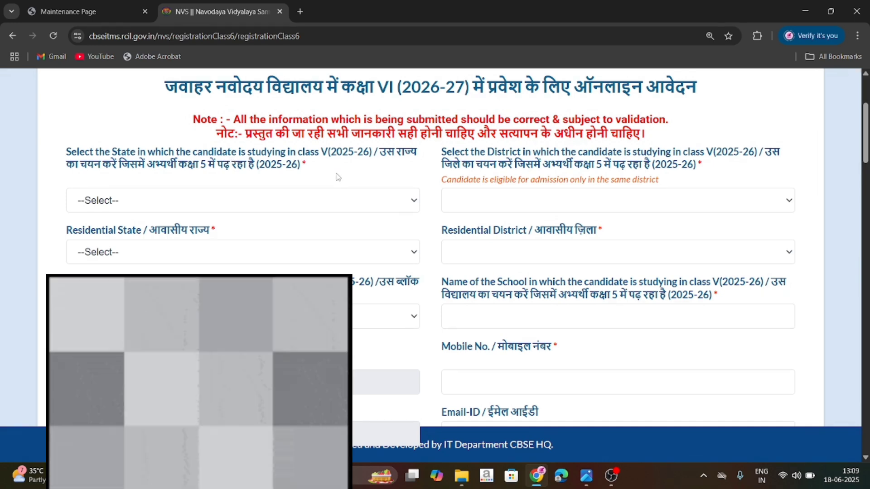
{"action": "left_click", "coordinate": [414, 200]}
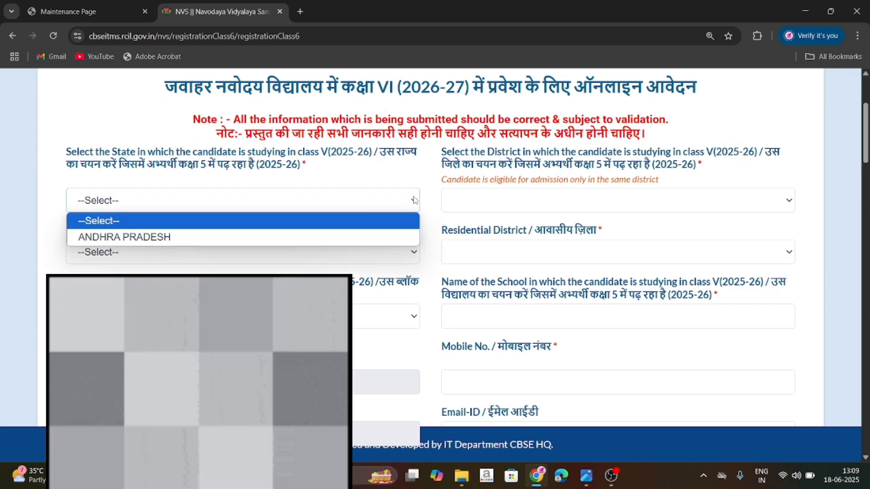
{"action": "left_click", "coordinate": [176, 236]}
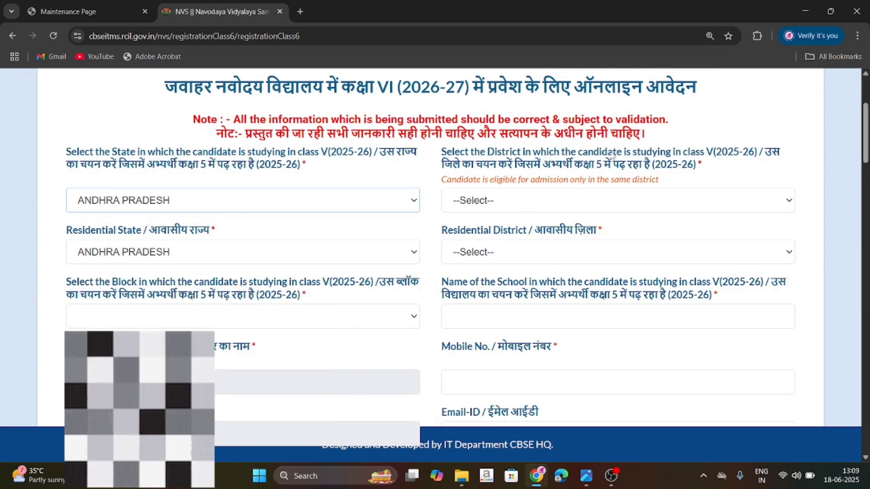
{"action": "left_click", "coordinate": [703, 200]}
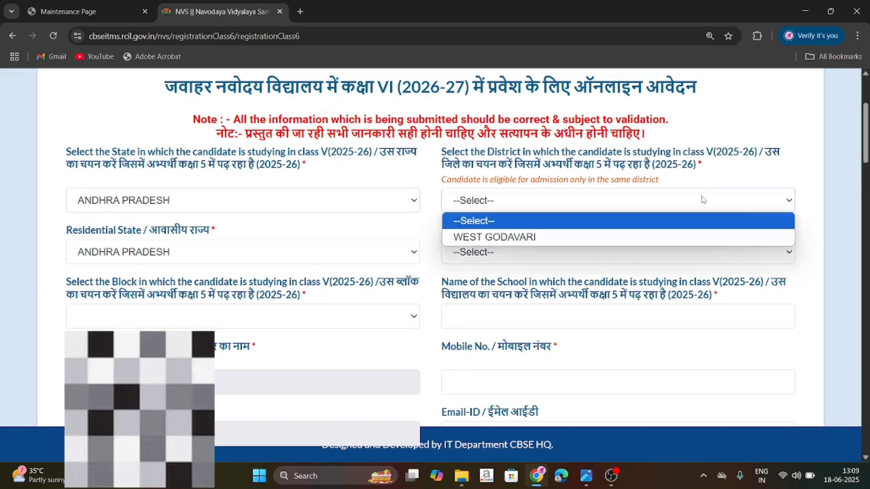
{"action": "left_click", "coordinate": [501, 240]}
Choose ELURU URBAN as the block in which the candidate is studying in class V.
{"action": "scroll", "coordinate": [303, 291], "scroll_direction": "down", "scroll_amount": 2}
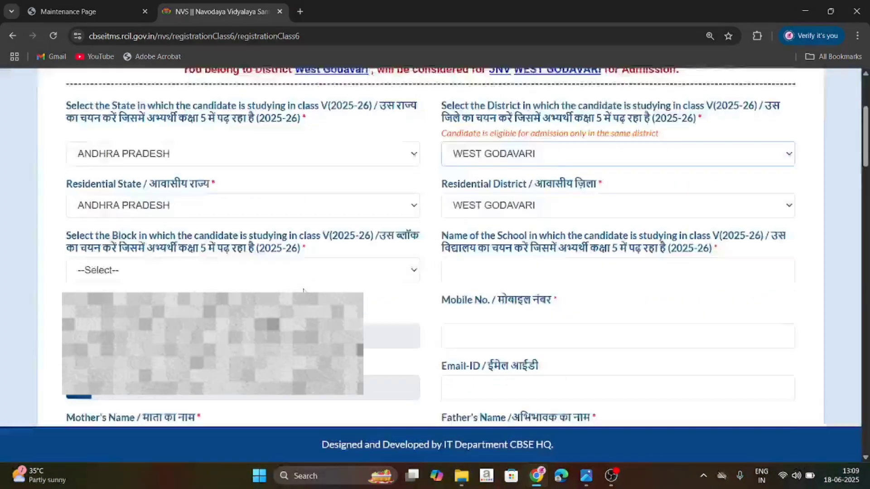
{"action": "scroll", "coordinate": [304, 290], "scroll_direction": "up", "scroll_amount": 1}
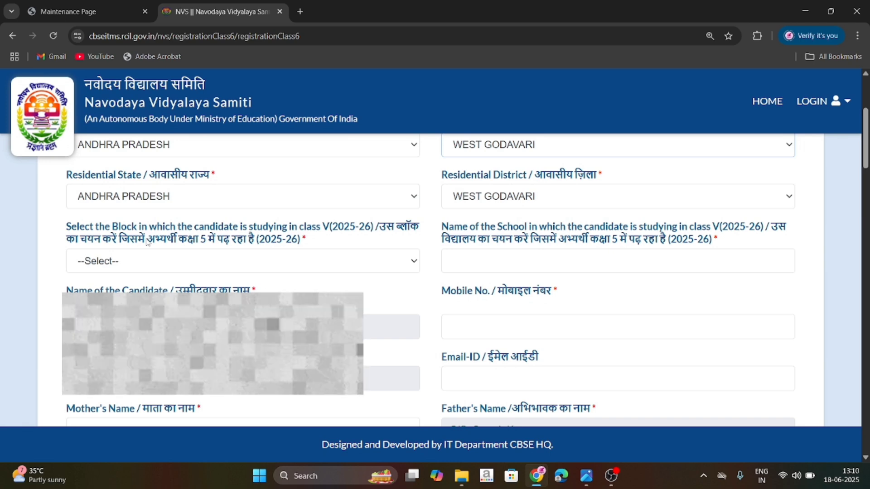
{"action": "left_click", "coordinate": [155, 271]}
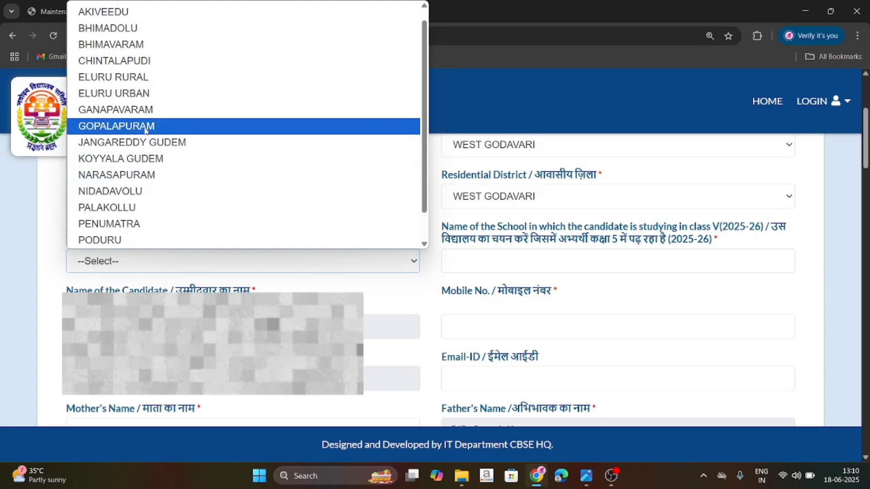
{"action": "left_click", "coordinate": [115, 94]}
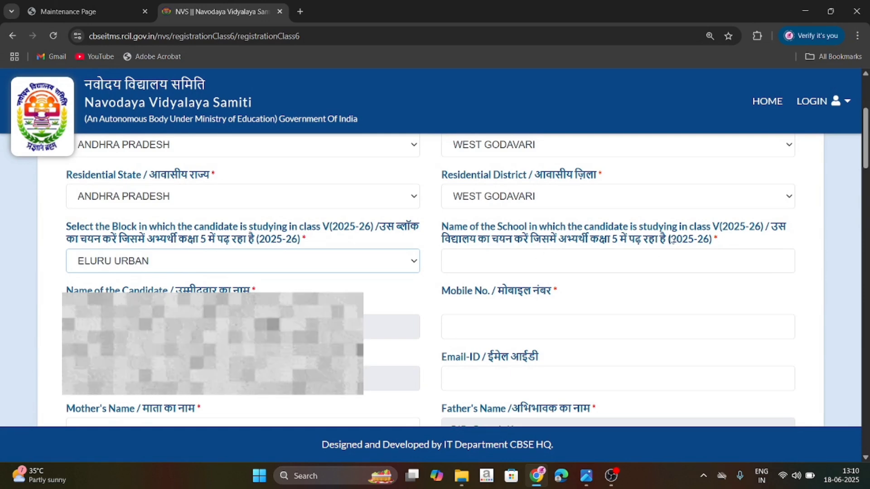
Enter LBC as the name of the school in which the candidate is studying in class V.
{"action": "left_click", "coordinate": [540, 265]}
{"action": "key", "text": "Caps_Lock"}
{"action": "type", "text": "LBC"}
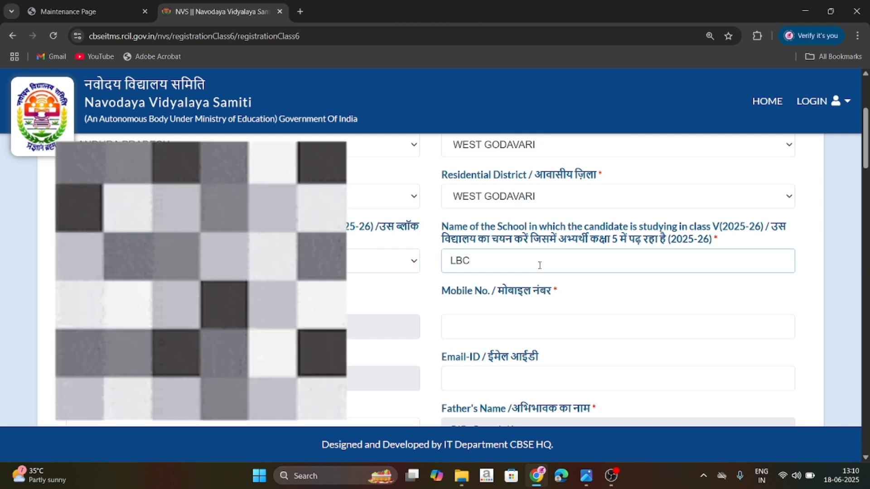
Enter the contact mobile number in the application form.
{"action": "scroll", "coordinate": [539, 265], "scroll_direction": "down", "scroll_amount": 2}
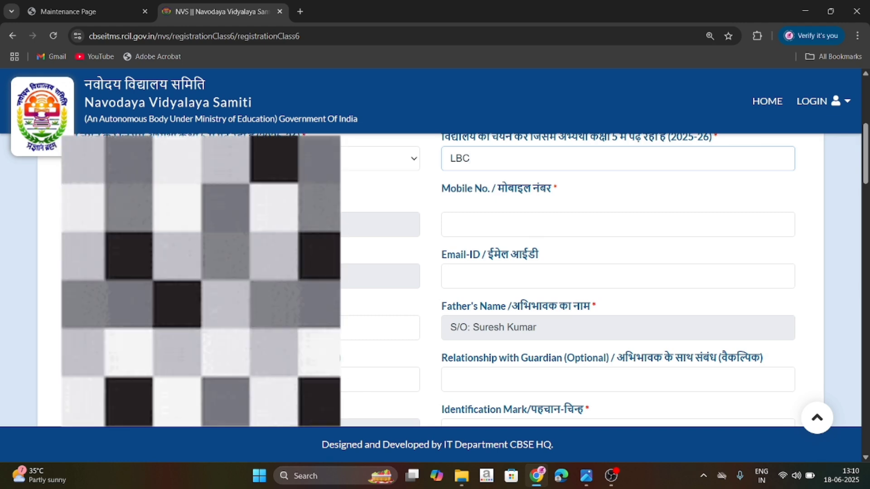
{"action": "left_click", "coordinate": [475, 227]}
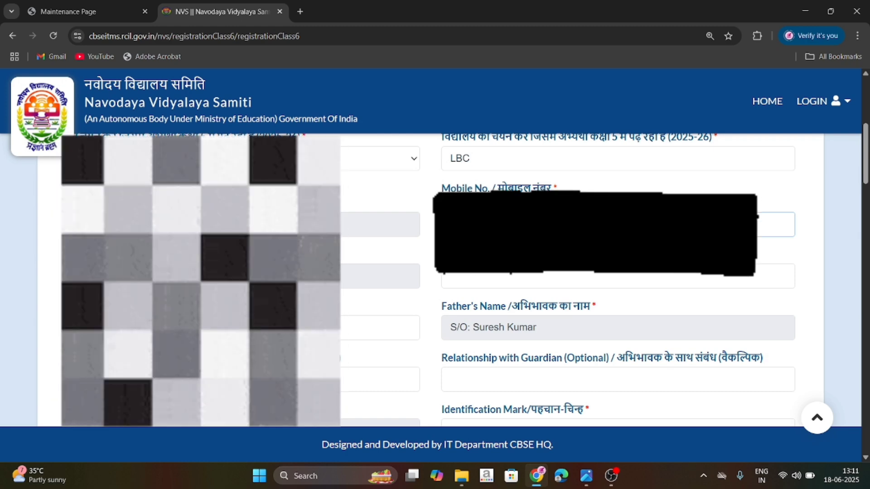
{"action": "scroll", "coordinate": [618, 280], "scroll_direction": "down", "scroll_amount": 1}
{"action": "scroll", "coordinate": [618, 280], "scroll_direction": "down", "scroll_amount": 3}
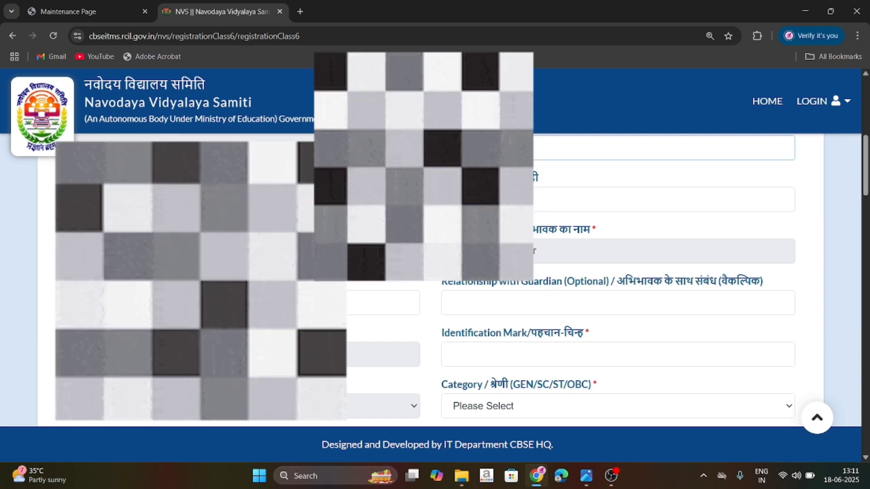
{"action": "key", "text": "Tab"}
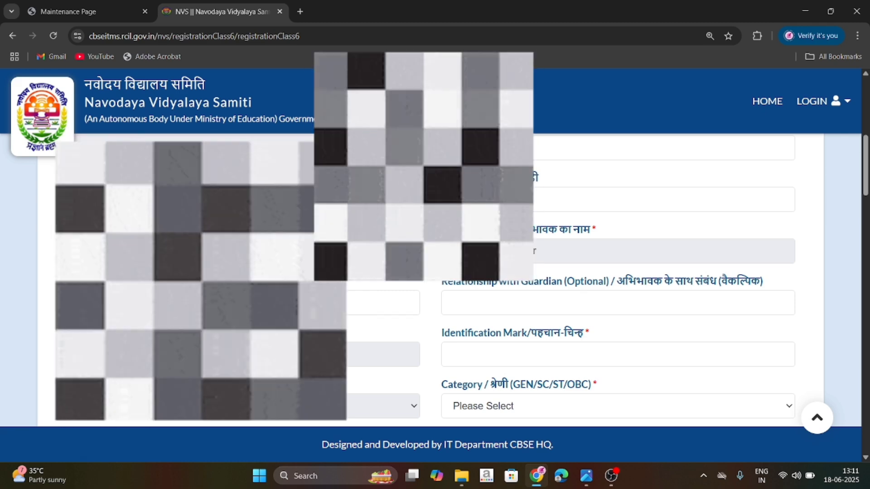
Fill in the candidate's identification mark, mentioning the NOSE, and leave the optional guardian relationship blank.
{"action": "scroll", "coordinate": [619, 284], "scroll_direction": "down", "scroll_amount": 1}
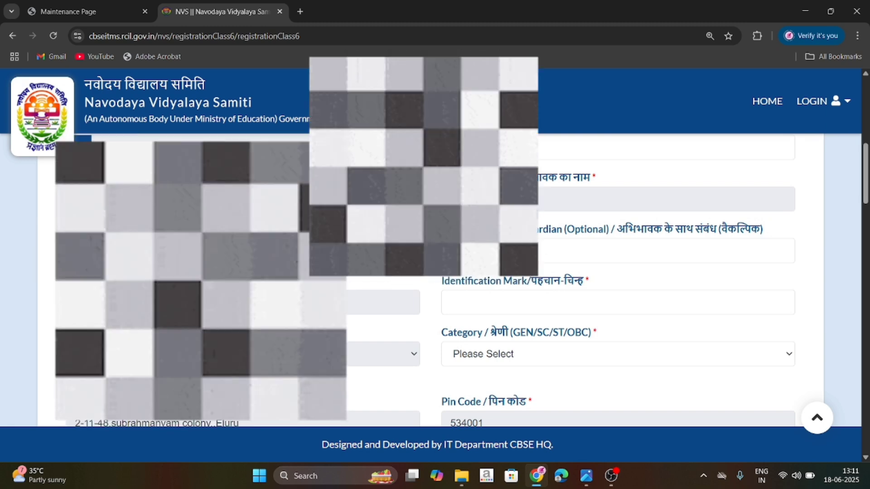
{"action": "scroll", "coordinate": [618, 281], "scroll_direction": "down", "scroll_amount": 1}
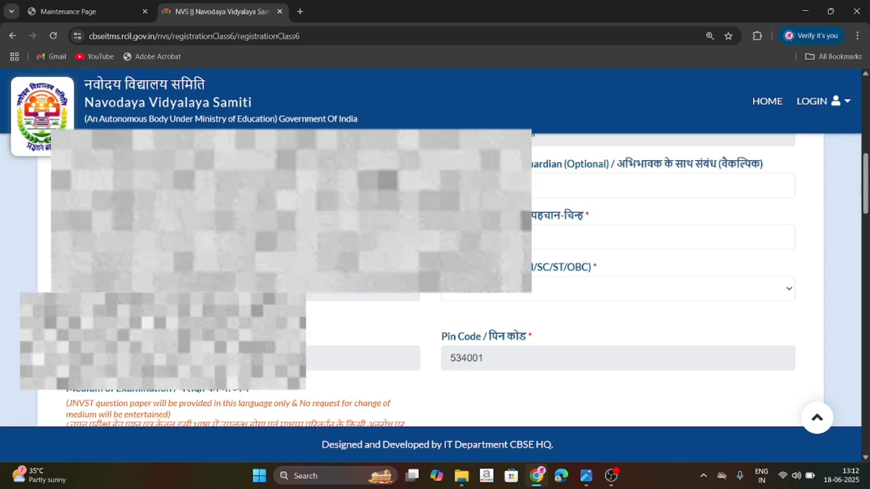
{"action": "left_click", "coordinate": [494, 237]}
{"action": "scroll", "coordinate": [435, 272], "scroll_direction": "down", "scroll_amount": 1}
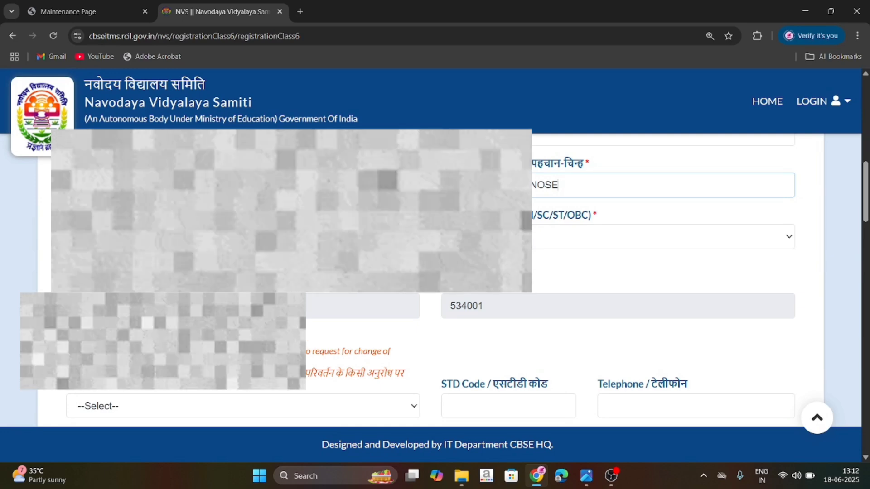
Set the candidate's category to OBC.
{"action": "scroll", "coordinate": [435, 272], "scroll_direction": "down", "scroll_amount": 1}
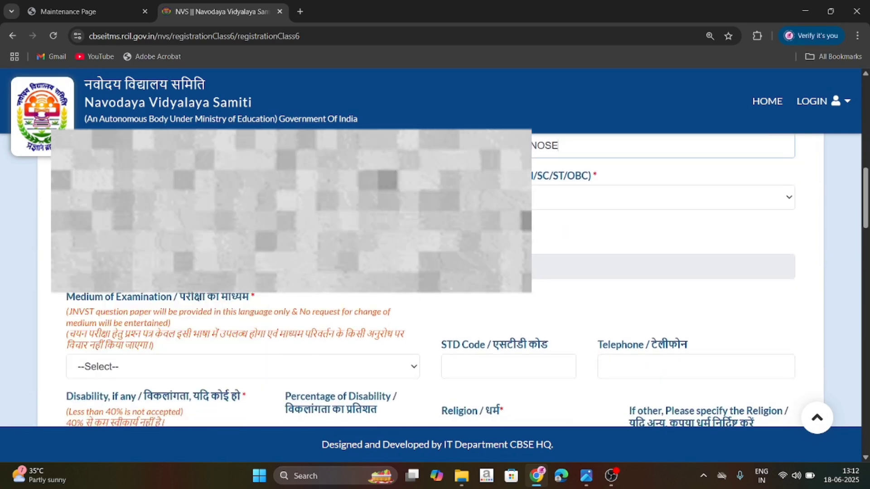
{"action": "left_click", "coordinate": [527, 201]}
{"action": "key", "text": "Down"}
{"action": "key", "text": "Down"}
{"action": "key", "text": "Down"}
{"action": "key", "text": "Down"}
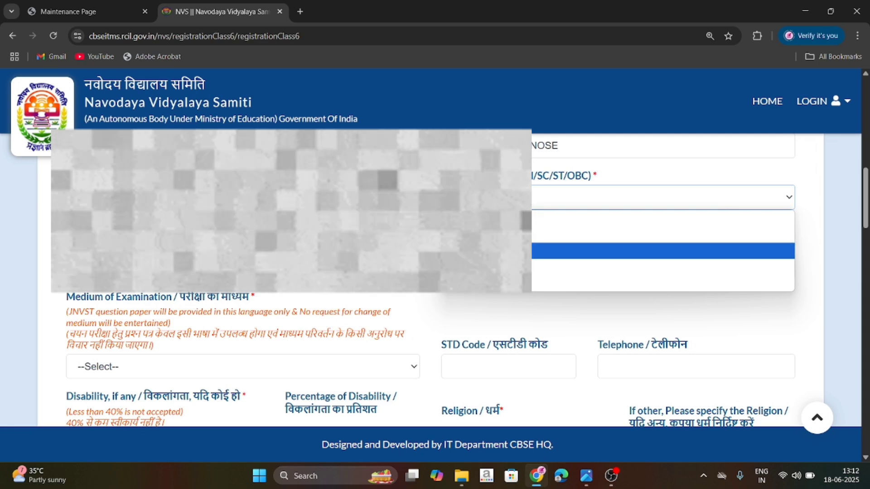
{"action": "key", "text": "Return"}
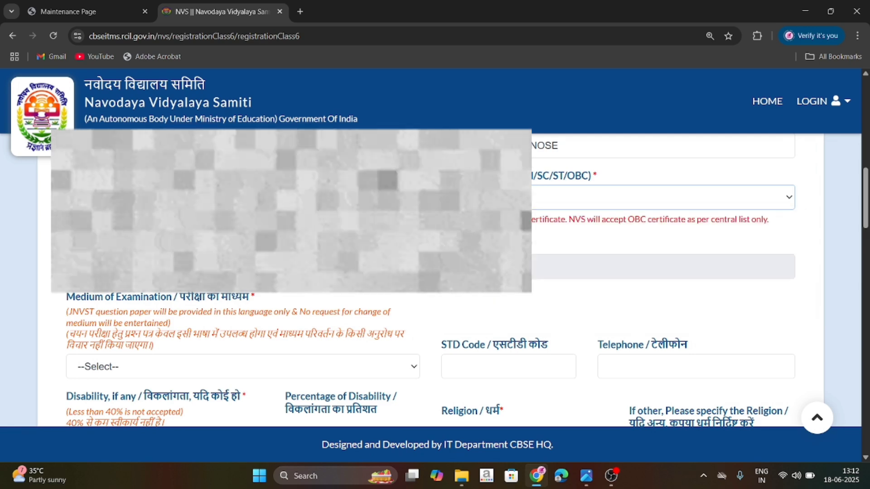
Set the medium of examination to ENGLISH.
{"action": "scroll", "coordinate": [430, 285], "scroll_direction": "down", "scroll_amount": 1}
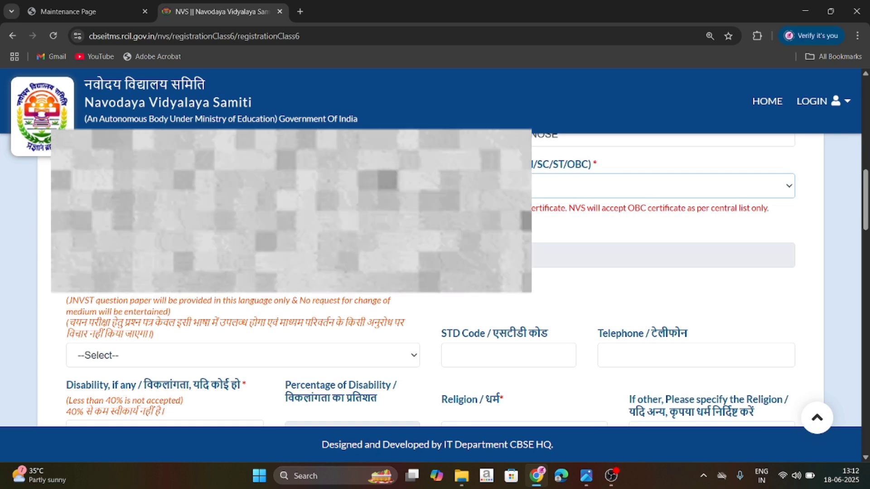
{"action": "scroll", "coordinate": [430, 281], "scroll_direction": "down", "scroll_amount": 1}
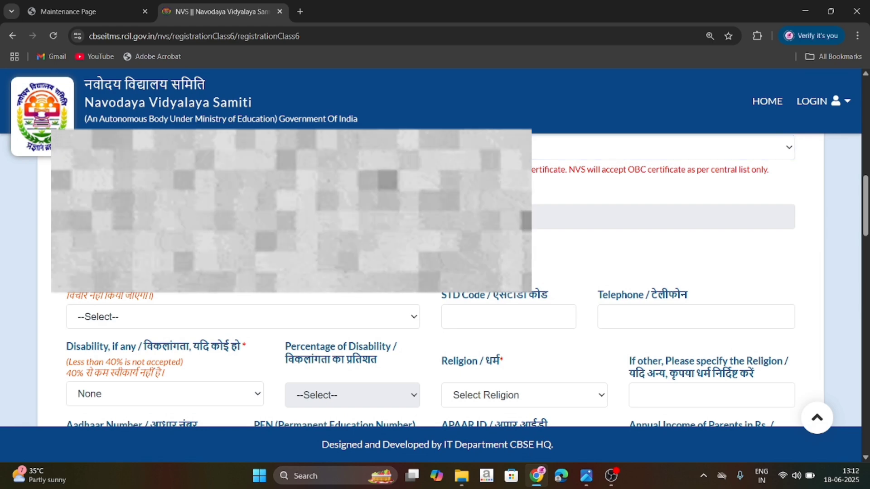
{"action": "scroll", "coordinate": [430, 281], "scroll_direction": "down", "scroll_amount": 1}
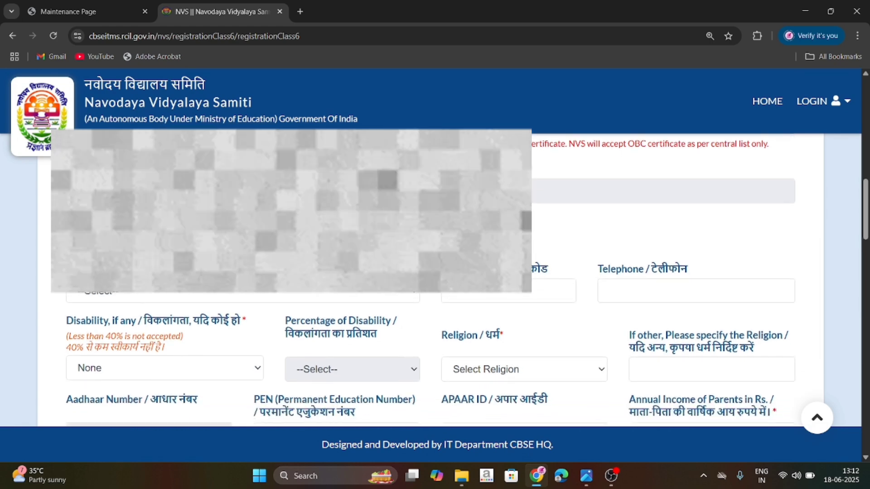
{"action": "scroll", "coordinate": [430, 281], "scroll_direction": "down", "scroll_amount": 2}
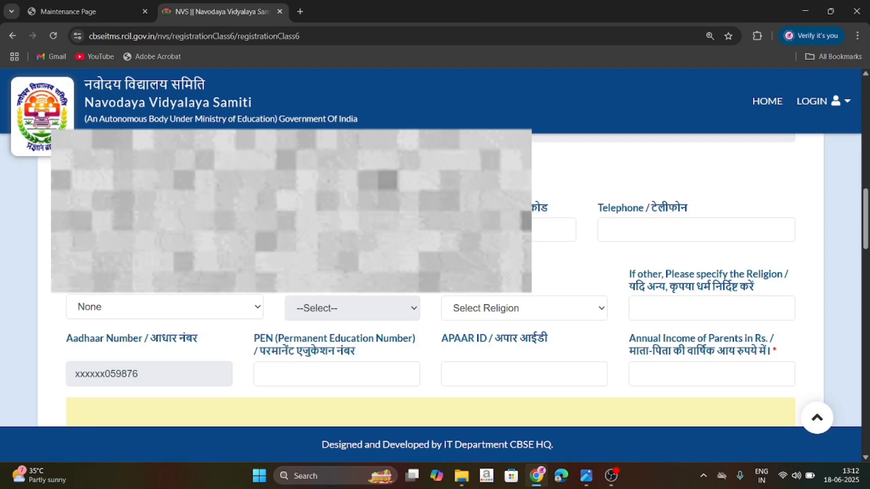
{"action": "scroll", "coordinate": [431, 281], "scroll_direction": "up", "scroll_amount": 1}
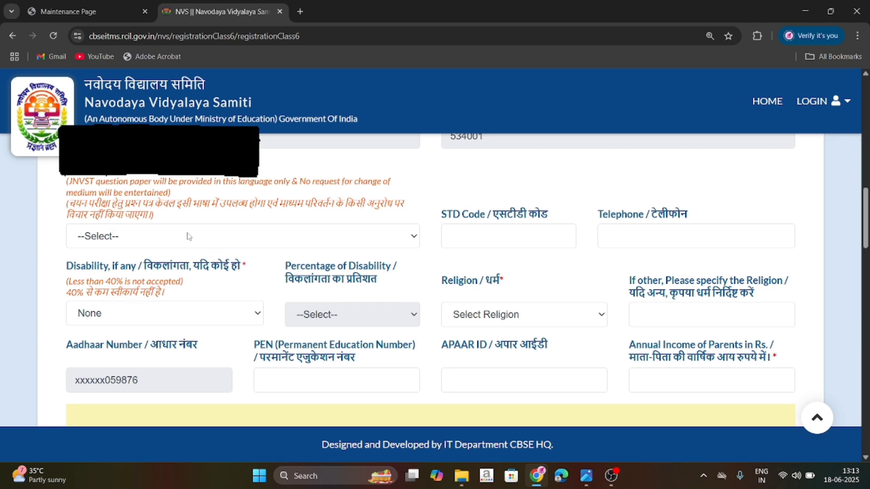
{"action": "left_click", "coordinate": [122, 240]}
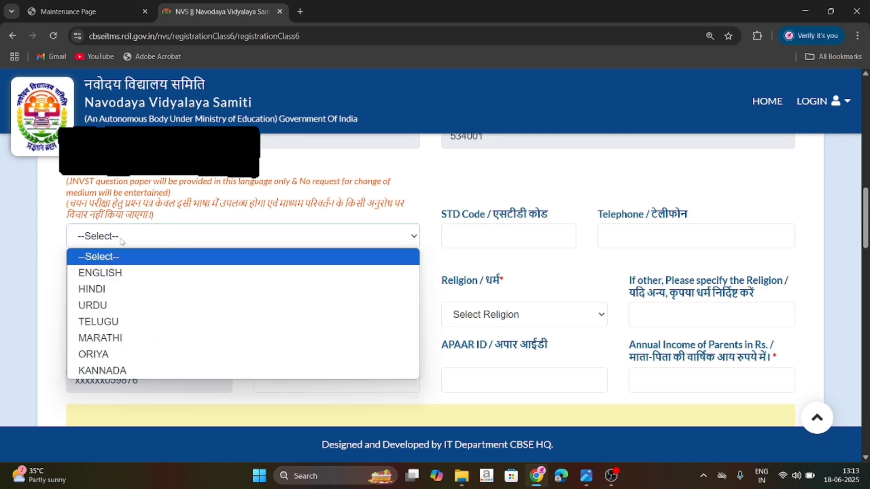
{"action": "left_click", "coordinate": [122, 274]}
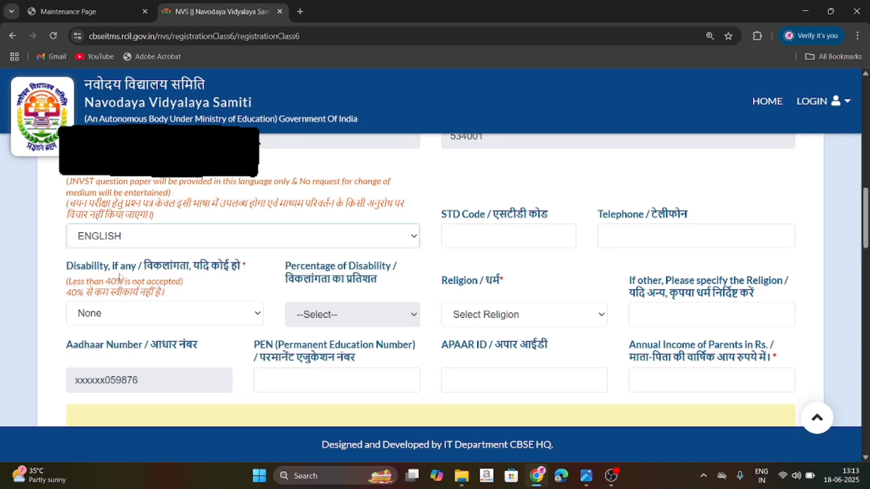
Set the candidate's religion to Hinduism, keeping None for disability.
{"action": "scroll", "coordinate": [269, 267], "scroll_direction": "down", "scroll_amount": 1}
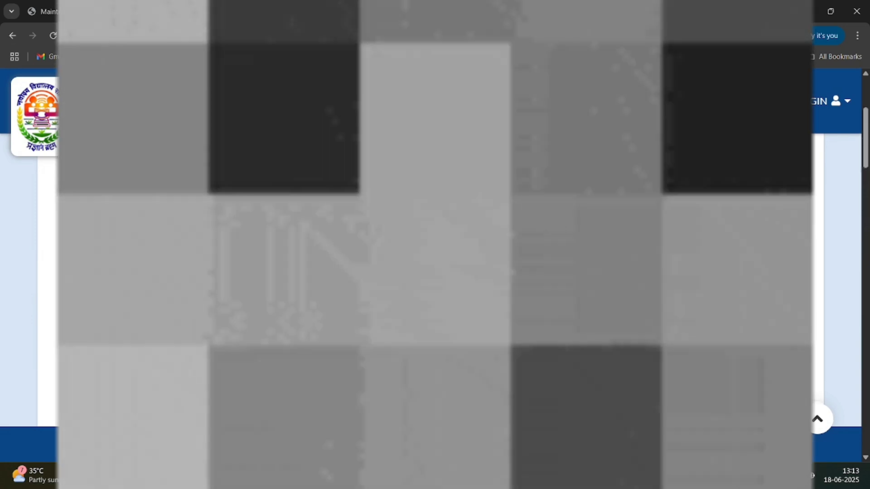
{"action": "scroll", "coordinate": [435, 272], "scroll_direction": "down", "scroll_amount": 3}
{"action": "scroll", "coordinate": [435, 272], "scroll_direction": "down", "scroll_amount": 12}
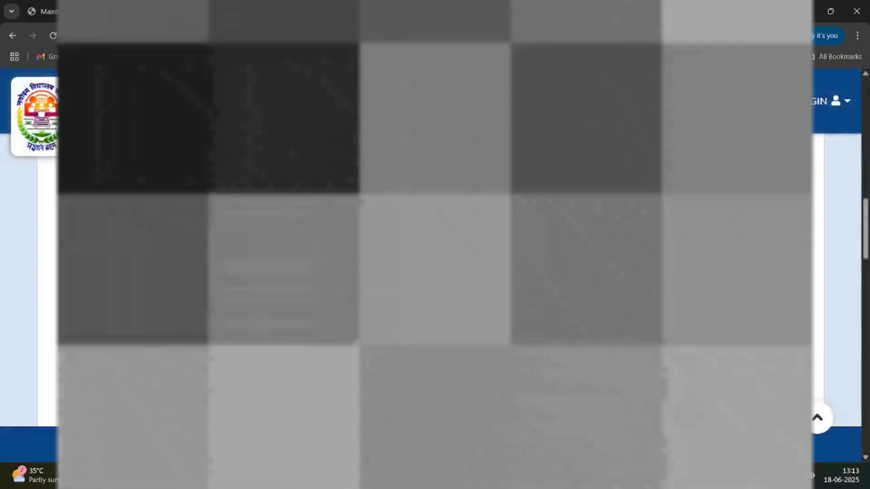
{"action": "scroll", "coordinate": [435, 272], "scroll_direction": "up", "scroll_amount": 8}
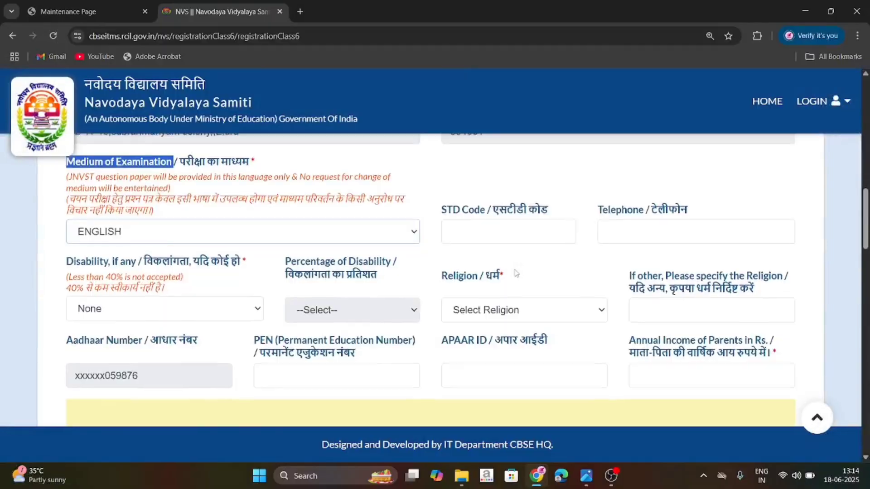
{"action": "scroll", "coordinate": [515, 272], "scroll_direction": "down", "scroll_amount": 2}
{"action": "scroll", "coordinate": [515, 272], "scroll_direction": "down", "scroll_amount": 1}
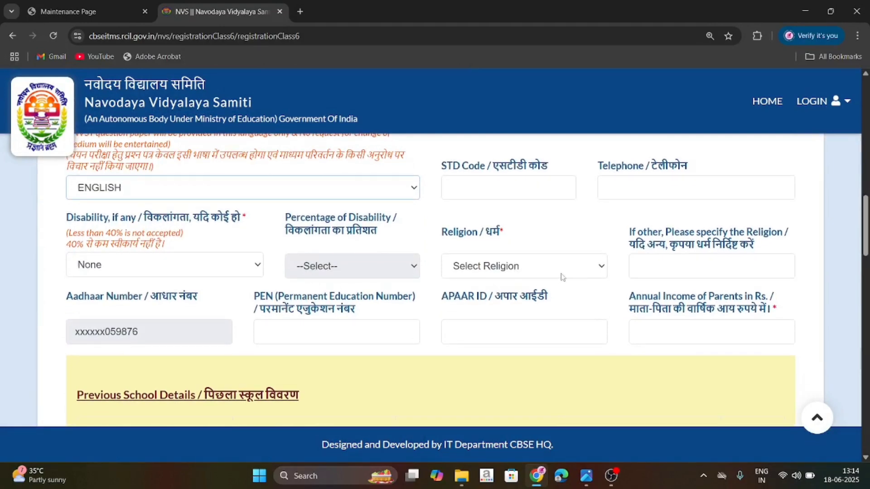
{"action": "left_click", "coordinate": [603, 267]}
{"action": "left_click", "coordinate": [500, 306]}
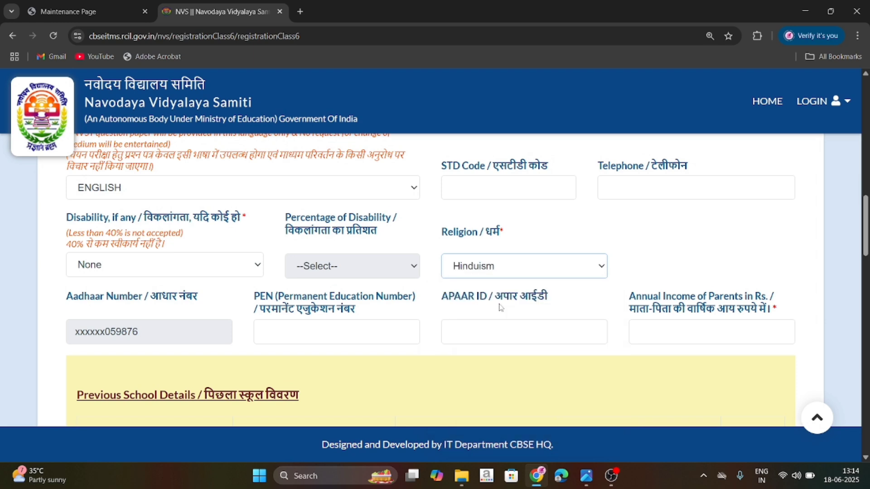
Leave the PEN and APAAR ID blank and enter 200000 as the parents' annual income in rupees.
{"action": "scroll", "coordinate": [380, 323], "scroll_direction": "down", "scroll_amount": 1}
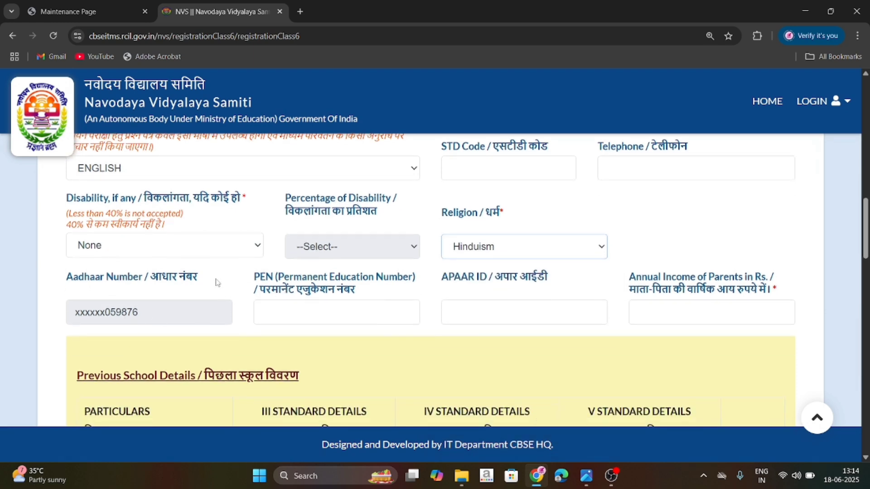
{"action": "left_click", "coordinate": [320, 322]}
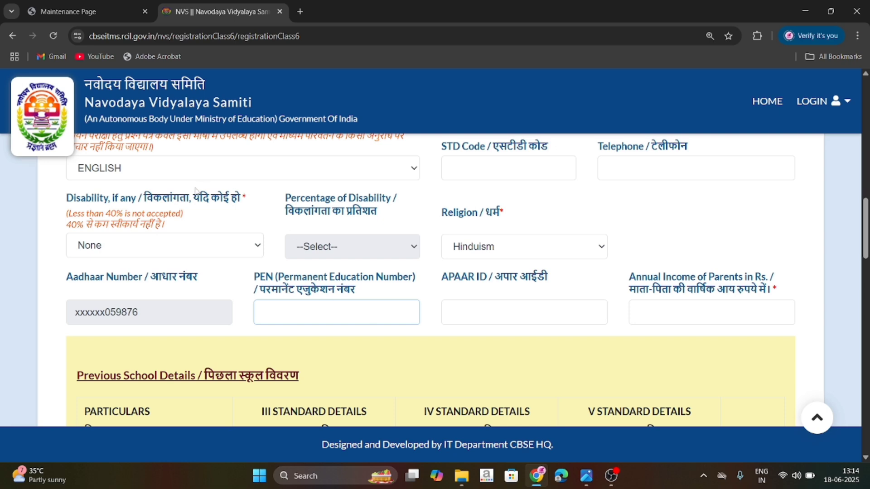
{"action": "scroll", "coordinate": [164, 229], "scroll_direction": "up", "scroll_amount": 2}
{"action": "scroll", "coordinate": [164, 229], "scroll_direction": "up", "scroll_amount": 1}
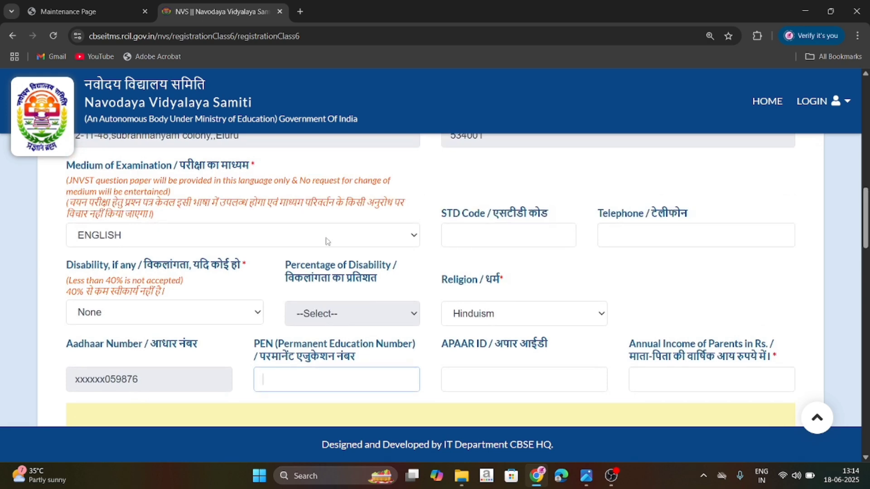
{"action": "scroll", "coordinate": [328, 241], "scroll_direction": "down", "scroll_amount": 2}
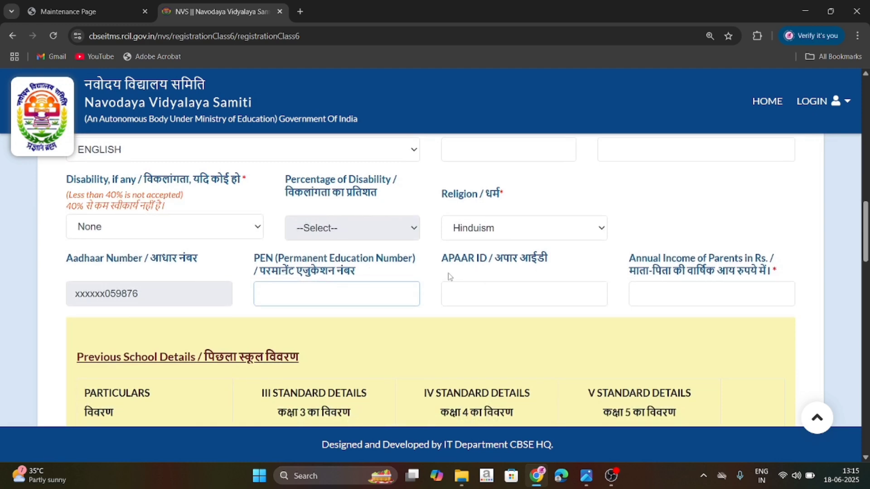
{"action": "scroll", "coordinate": [462, 284], "scroll_direction": "down", "scroll_amount": 1}
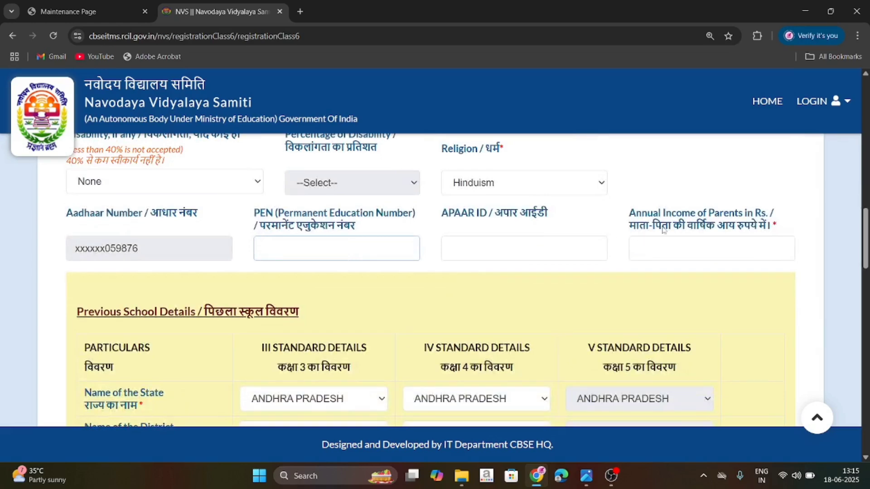
{"action": "left_click", "coordinate": [677, 247]}
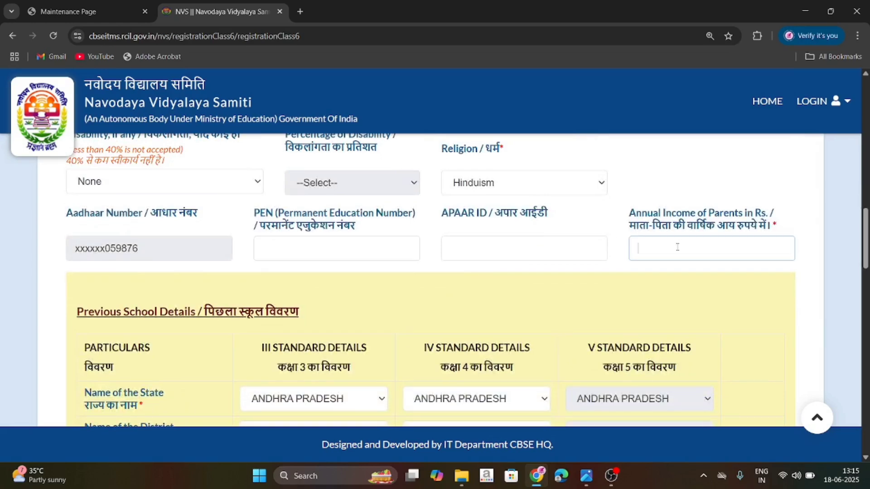
{"action": "type", "text": "200000"}
Enter ELURU as the village name for the III, IV and V standard in the previous school details.
{"action": "scroll", "coordinate": [678, 247], "scroll_direction": "down", "scroll_amount": 3}
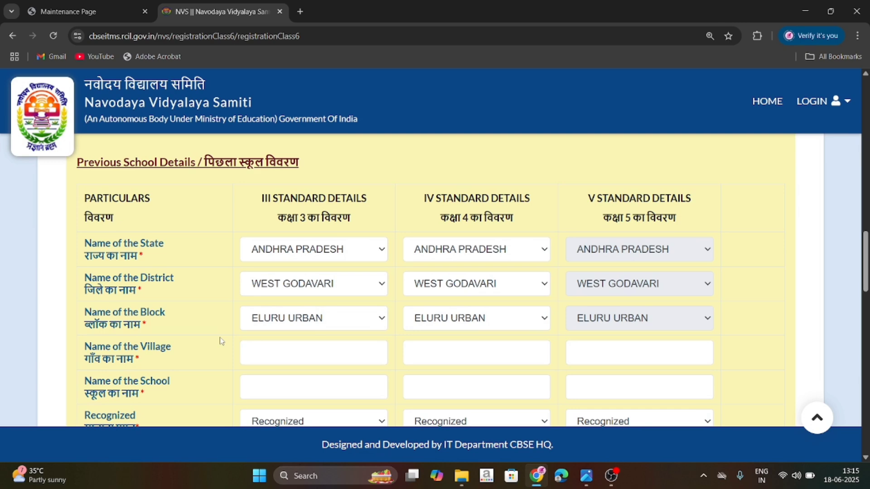
{"action": "scroll", "coordinate": [221, 341], "scroll_direction": "down", "scroll_amount": 1}
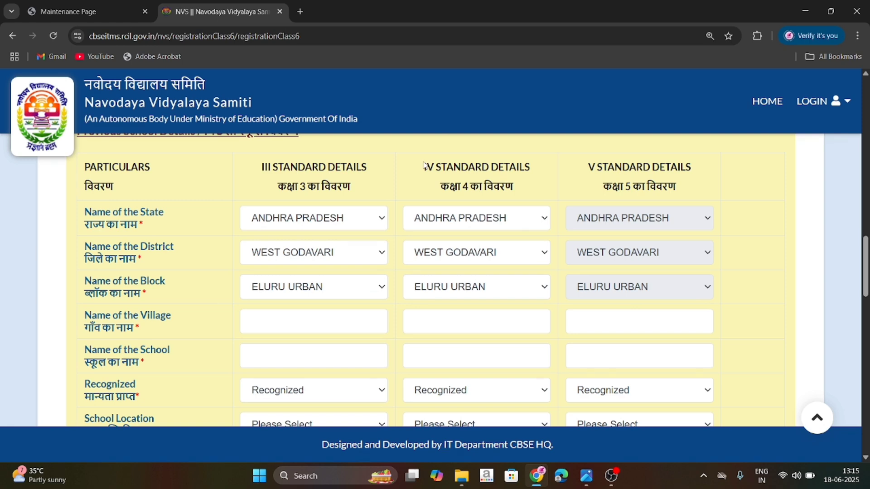
{"action": "left_click_drag", "start_coordinate": [424, 165], "coordinate": [437, 166]}
{"action": "left_click_drag", "start_coordinate": [587, 166], "coordinate": [597, 167]}
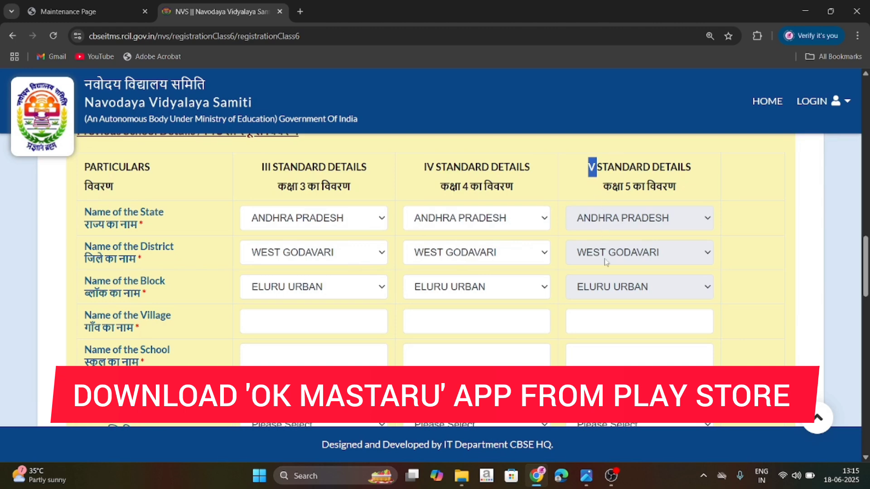
{"action": "scroll", "coordinate": [353, 303], "scroll_direction": "down", "scroll_amount": 1}
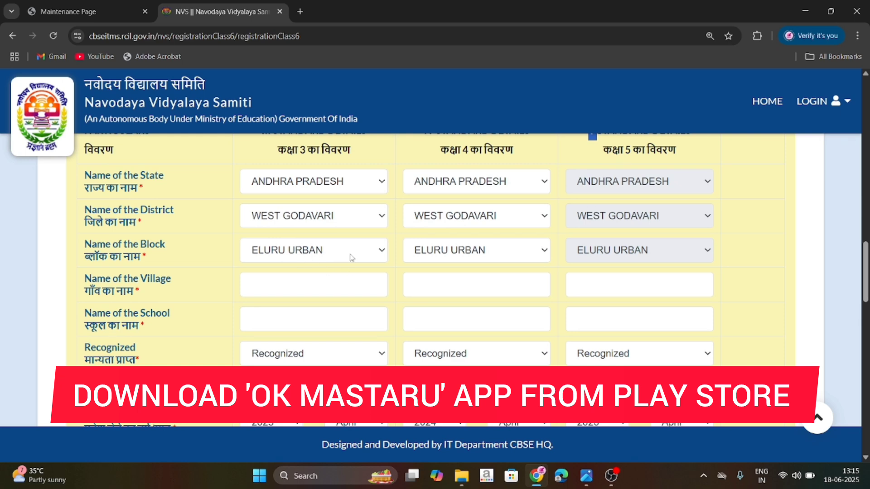
{"action": "scroll", "coordinate": [409, 251], "scroll_direction": "down", "scroll_amount": 1}
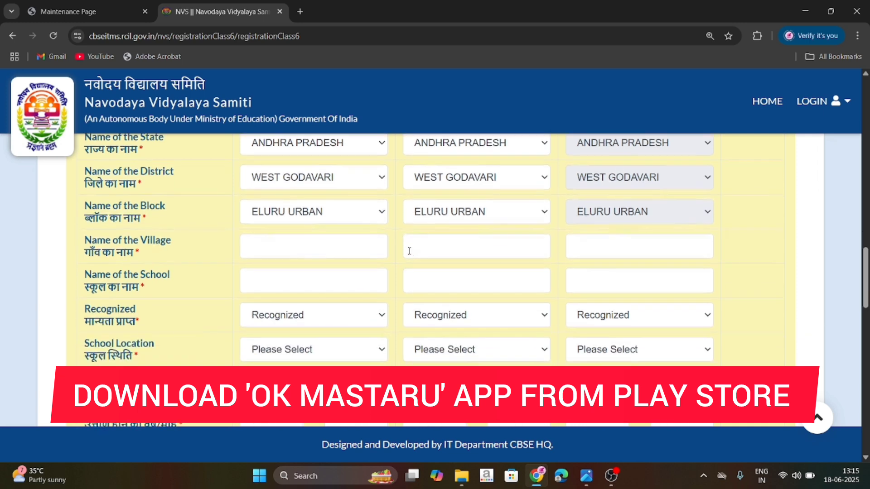
{"action": "left_click", "coordinate": [317, 234]}
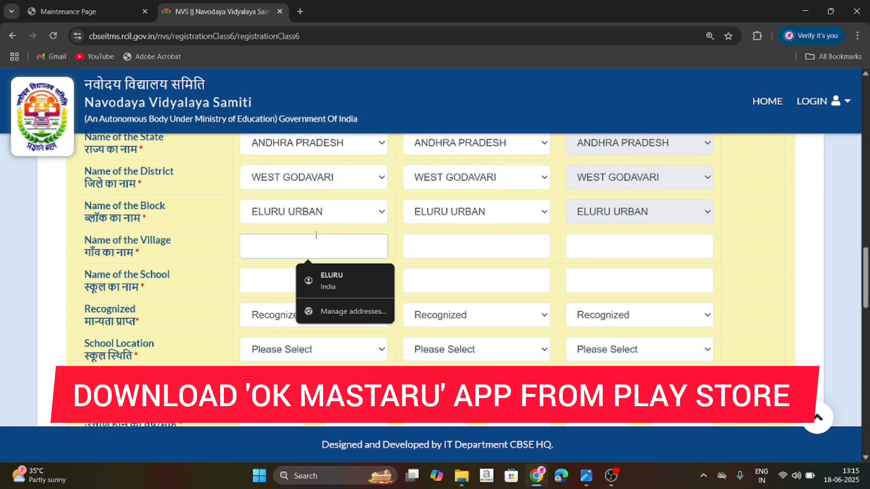
{"action": "type", "text": "ELURU"}
{"action": "left_click", "coordinate": [454, 245]}
{"action": "type", "text": "ELURU"}
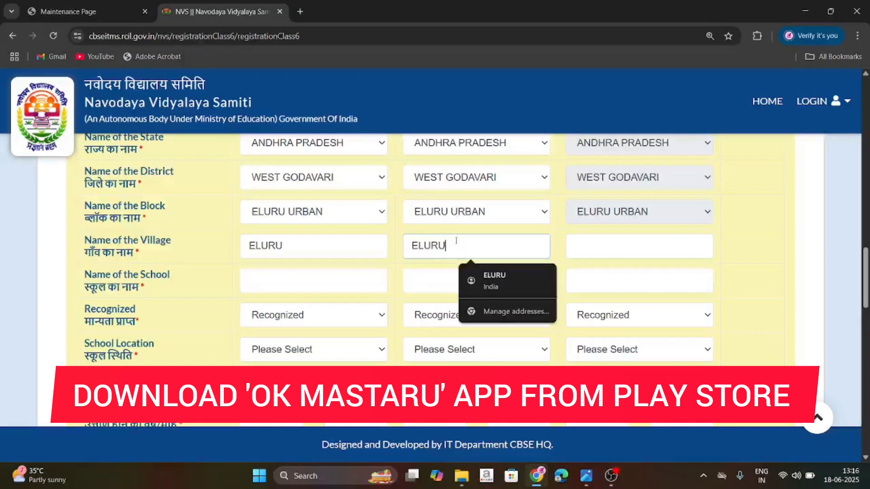
{"action": "left_click", "coordinate": [595, 244]}
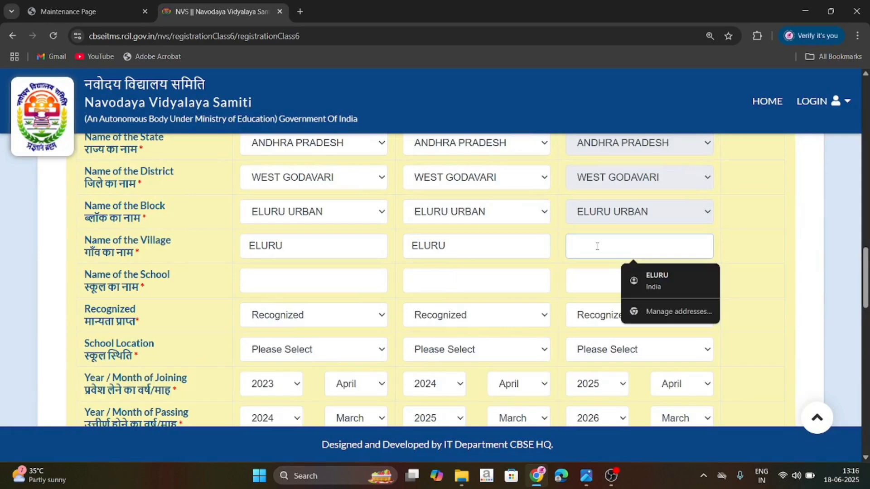
{"action": "type", "text": "ELURU"}
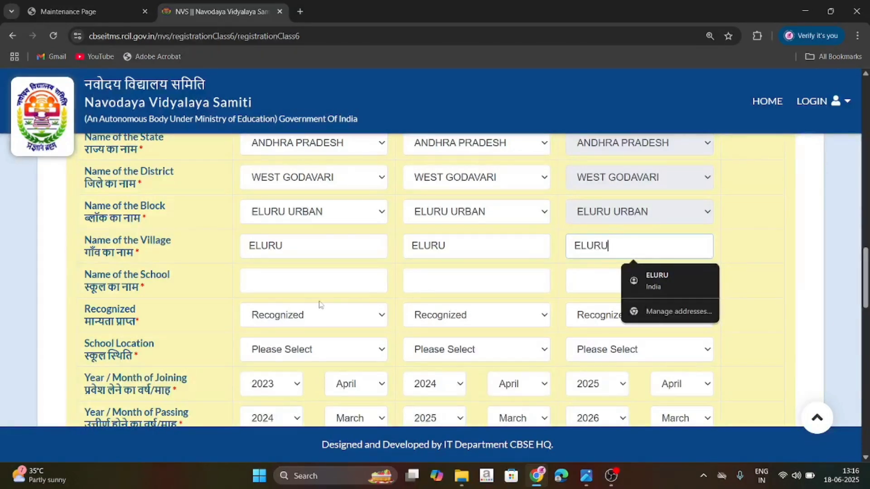
Enter LBC as the school name for the III, IV and V standard.
{"action": "left_click", "coordinate": [301, 285]}
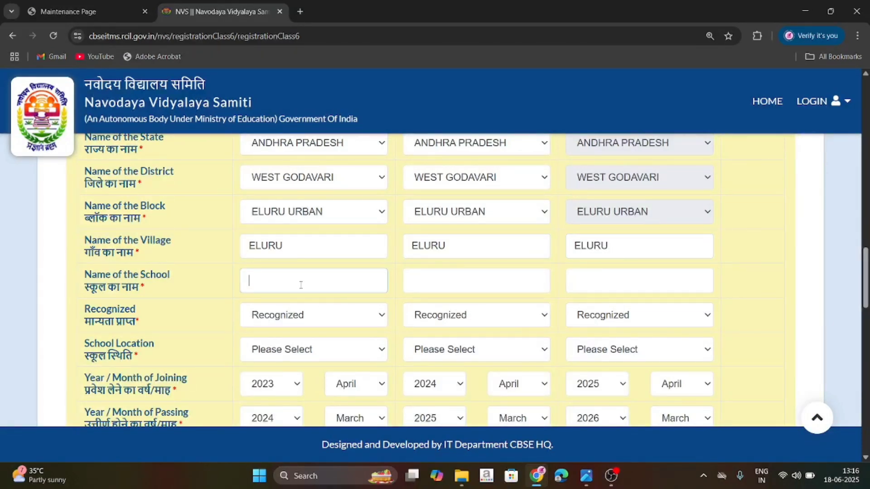
{"action": "scroll", "coordinate": [301, 285], "scroll_direction": "up", "scroll_amount": 2}
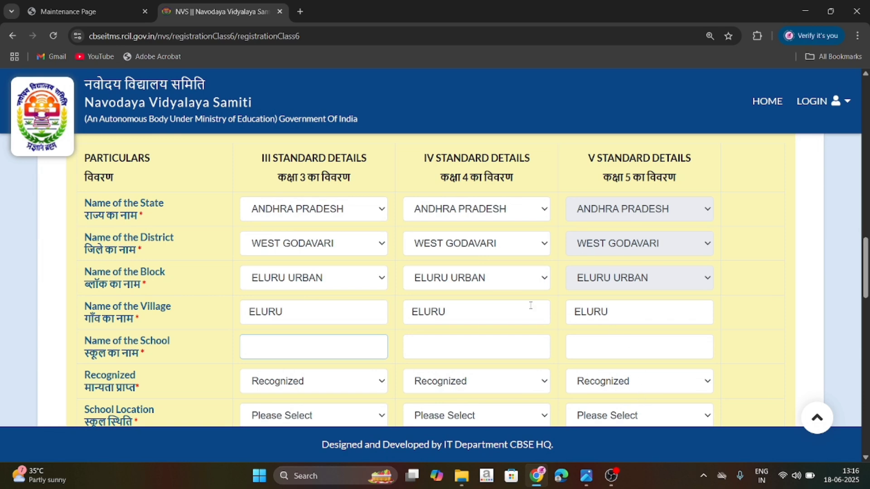
{"action": "scroll", "coordinate": [530, 305], "scroll_direction": "down", "scroll_amount": 1}
{"action": "scroll", "coordinate": [530, 305], "scroll_direction": "down", "scroll_amount": 3}
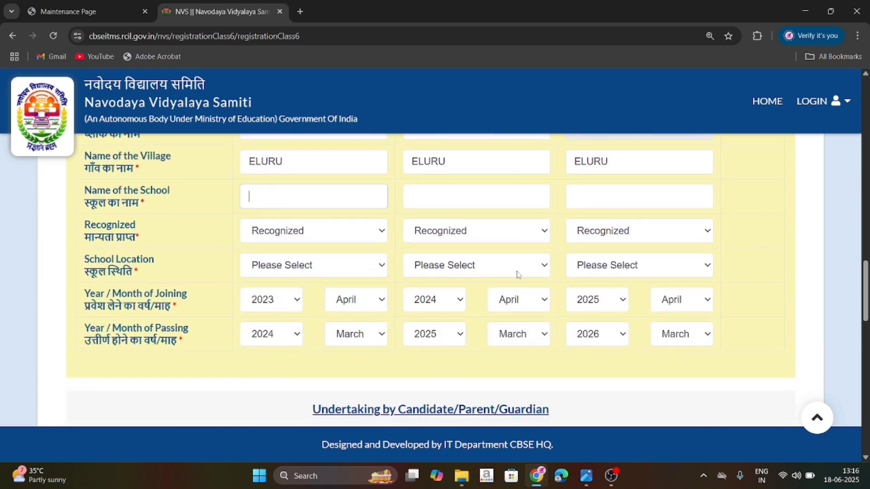
{"action": "type", "text": "LBC"}
{"action": "left_click", "coordinate": [485, 203]}
{"action": "type", "text": "L"}
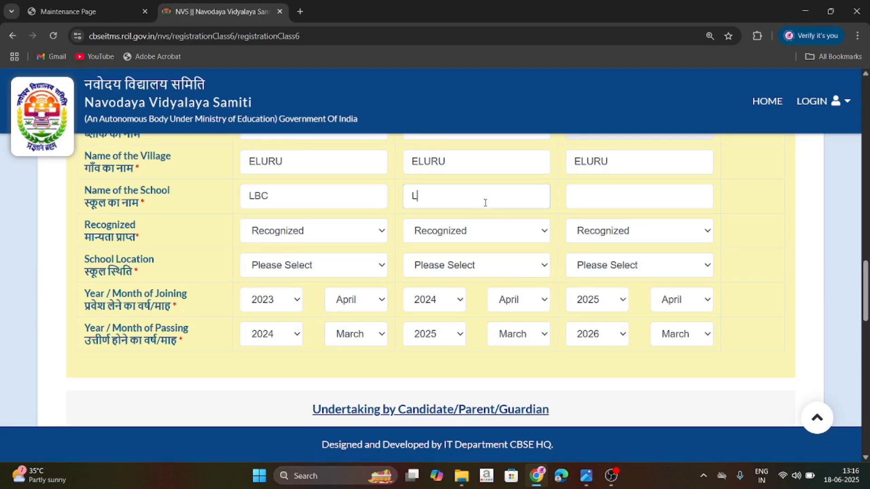
{"action": "type", "text": "BC"}
{"action": "left_click", "coordinate": [589, 198]}
{"action": "type", "text": "LBC"}
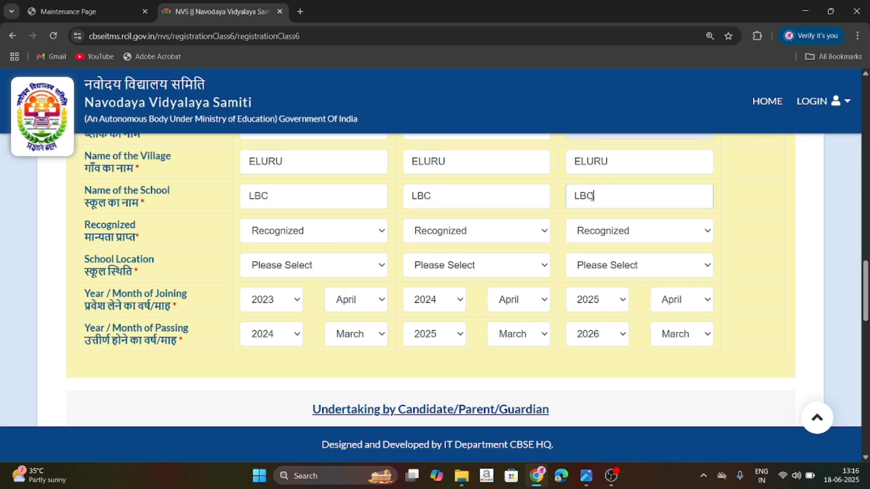
Set the school location to Urban for the III, IV and V standard.
{"action": "scroll", "coordinate": [592, 197], "scroll_direction": "down", "scroll_amount": 1}
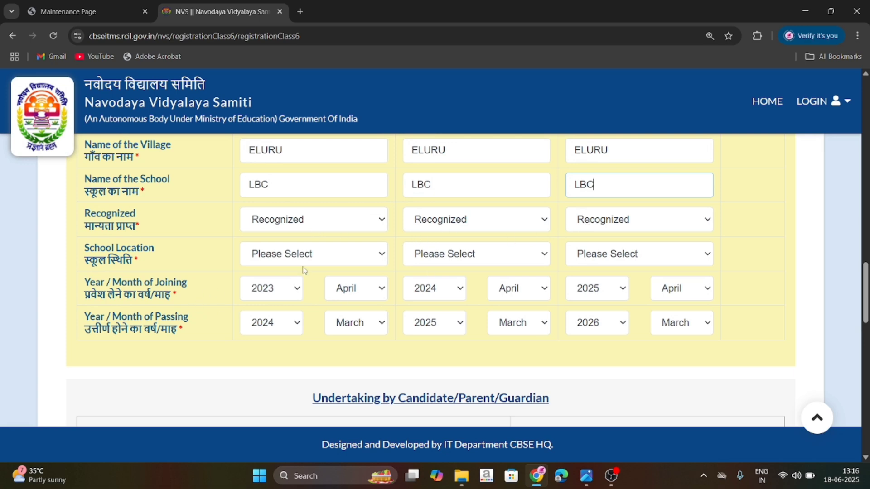
{"action": "left_click", "coordinate": [374, 264]}
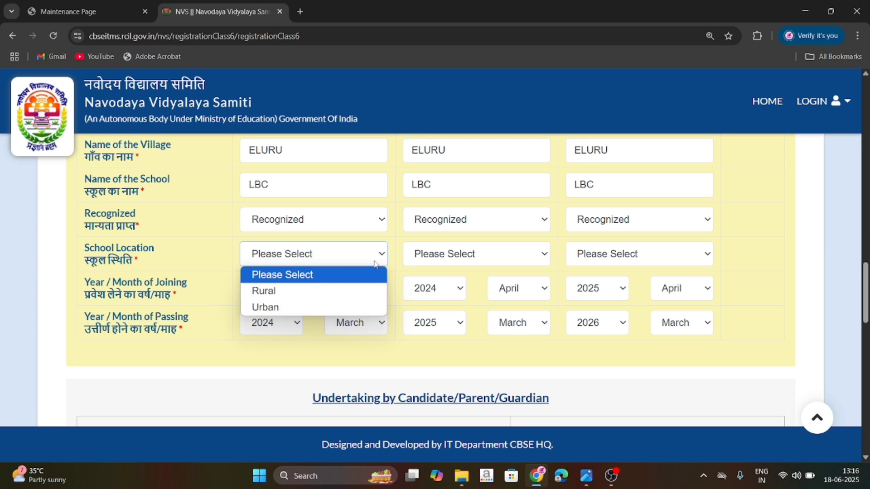
{"action": "left_click", "coordinate": [290, 308]}
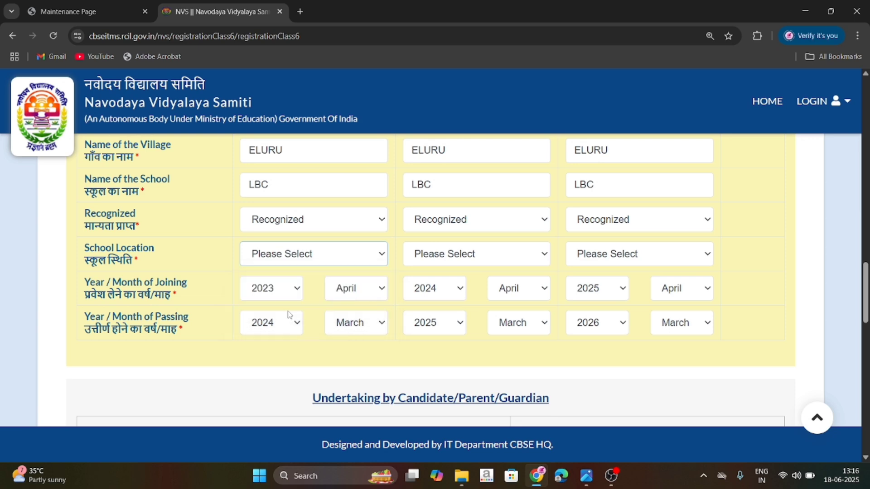
{"action": "left_click", "coordinate": [450, 259]}
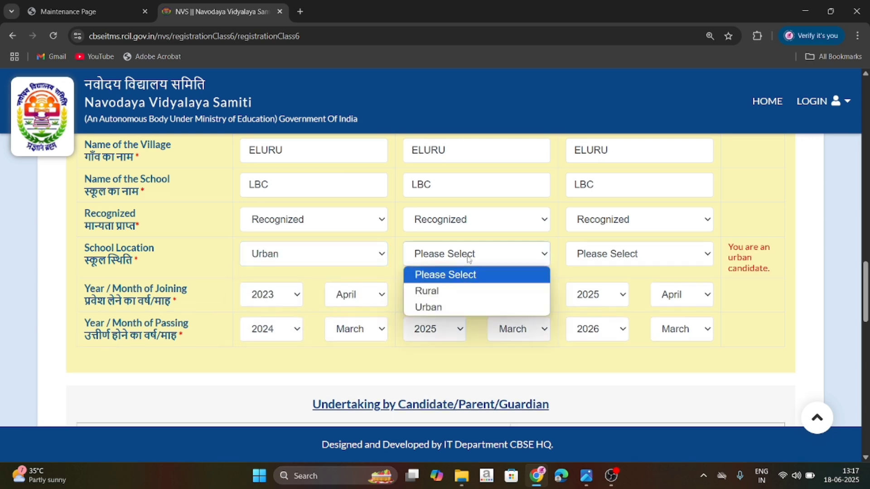
{"action": "left_click", "coordinate": [439, 307]}
{"action": "left_click", "coordinate": [606, 258]}
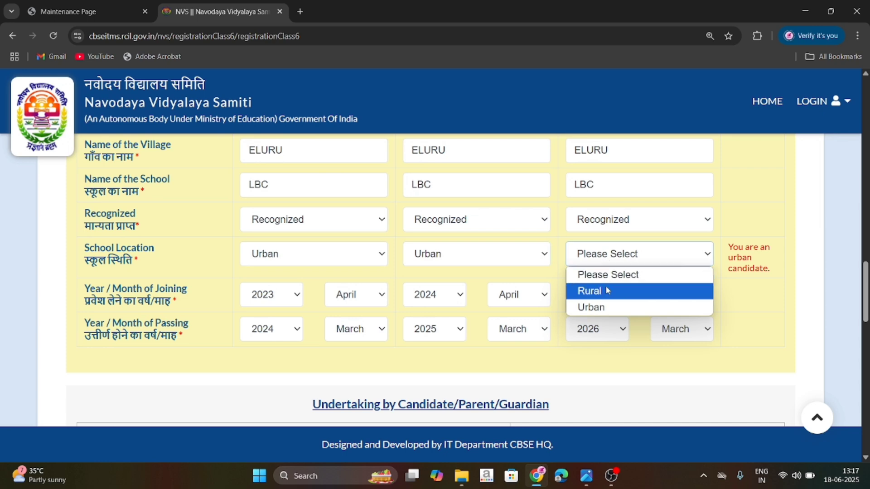
{"action": "left_click", "coordinate": [606, 308]}
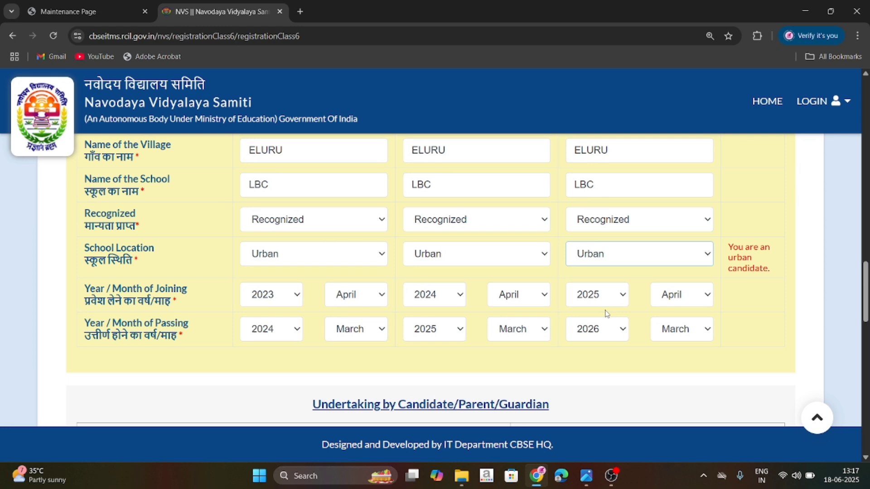
Examine the undertaking and the upload requirements for the candidate's photo, both signatures and the category certificate.
{"action": "scroll", "coordinate": [606, 313], "scroll_direction": "down", "scroll_amount": 1}
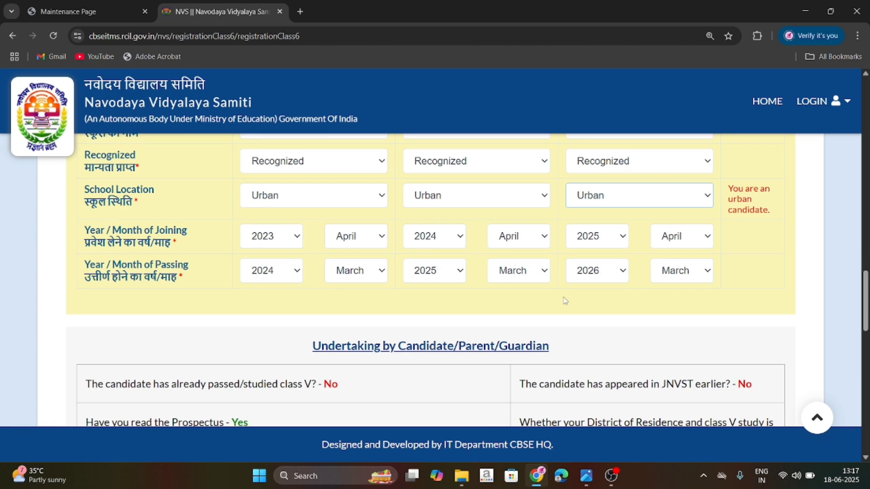
{"action": "scroll", "coordinate": [565, 300], "scroll_direction": "down", "scroll_amount": 3}
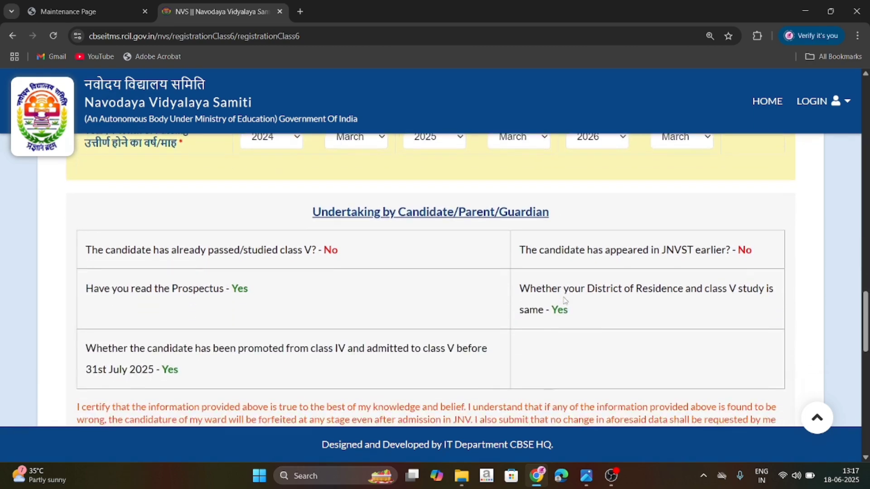
{"action": "scroll", "coordinate": [565, 301], "scroll_direction": "down", "scroll_amount": 6}
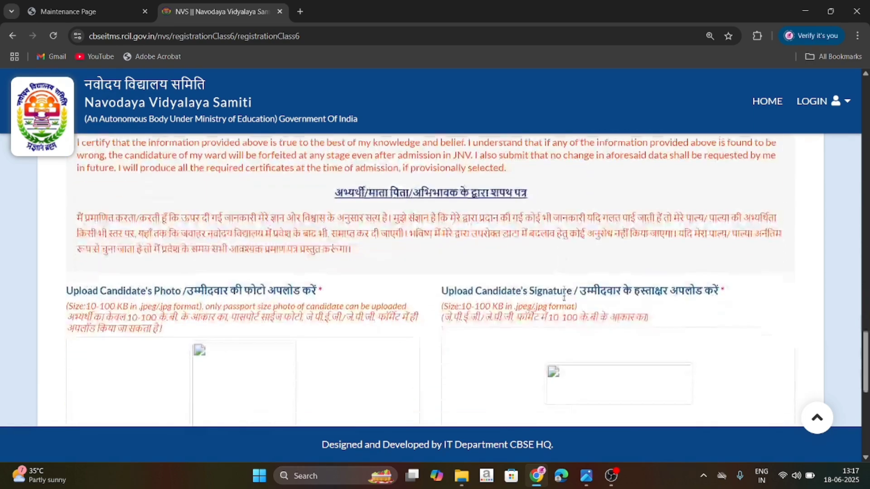
{"action": "scroll", "coordinate": [564, 297], "scroll_direction": "down", "scroll_amount": 3}
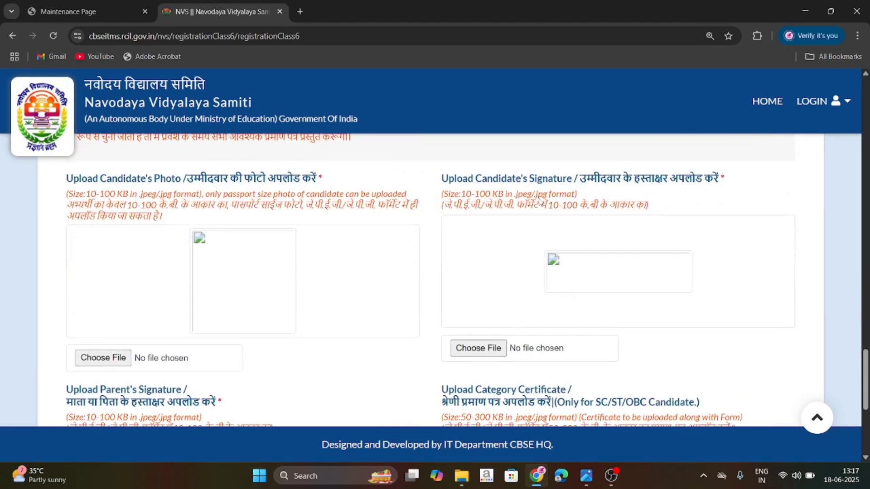
{"action": "scroll", "coordinate": [479, 294], "scroll_direction": "down", "scroll_amount": 2}
{"action": "scroll", "coordinate": [478, 295], "scroll_direction": "up", "scroll_amount": 2}
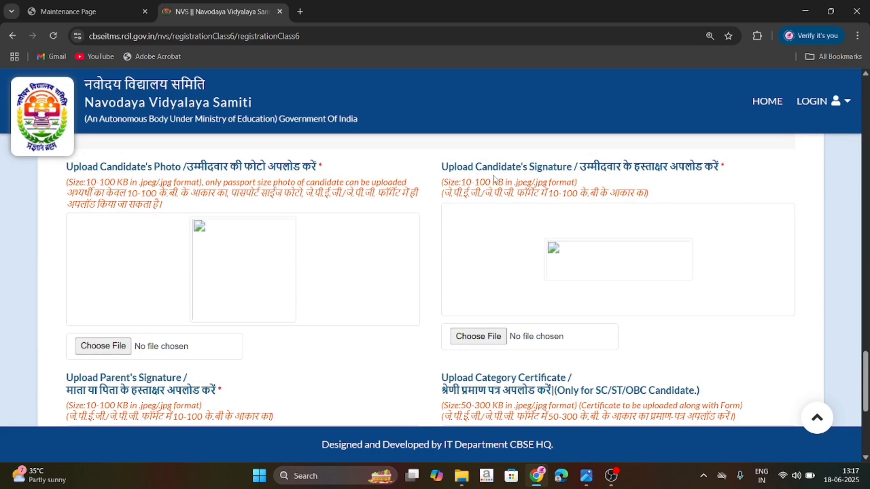
{"action": "scroll", "coordinate": [489, 253], "scroll_direction": "down", "scroll_amount": 2}
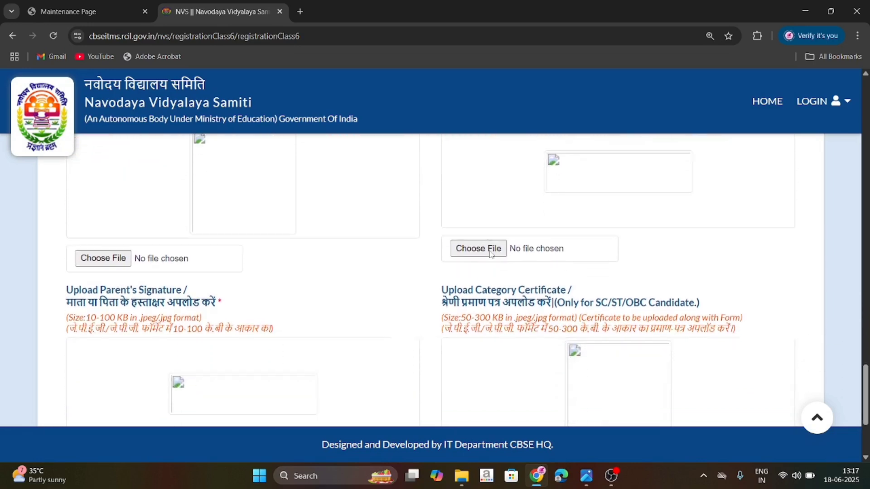
{"action": "scroll", "coordinate": [489, 253], "scroll_direction": "down", "scroll_amount": 2}
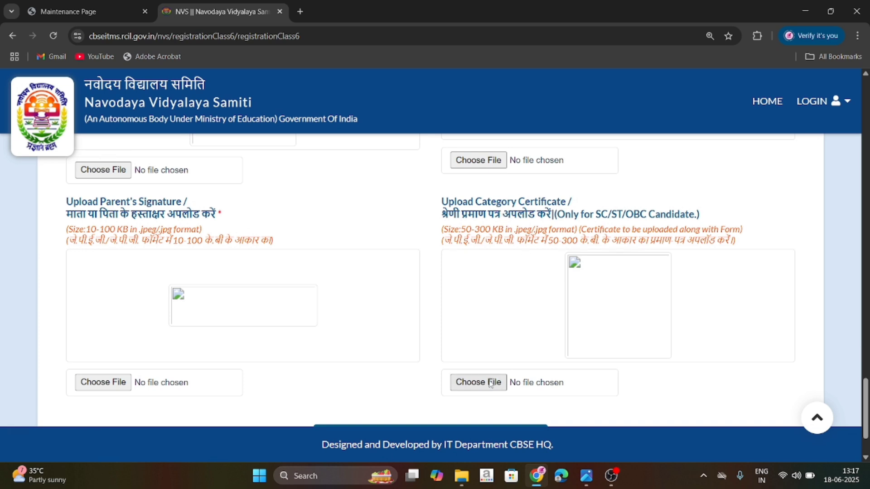
{"action": "scroll", "coordinate": [375, 307], "scroll_direction": "down", "scroll_amount": 2}
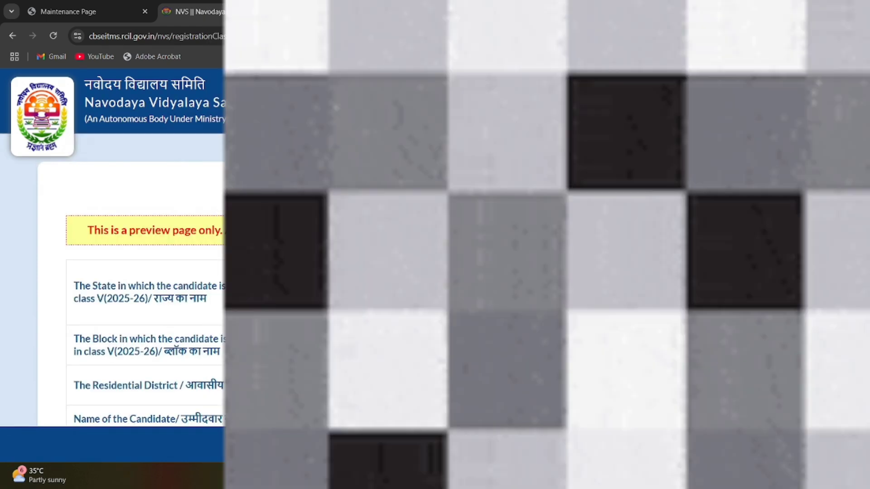
Review the entered details on the application's preview page.
{"action": "scroll", "coordinate": [136, 295], "scroll_direction": "down", "scroll_amount": 8}
{"action": "scroll", "coordinate": [136, 281], "scroll_direction": "down", "scroll_amount": 15}
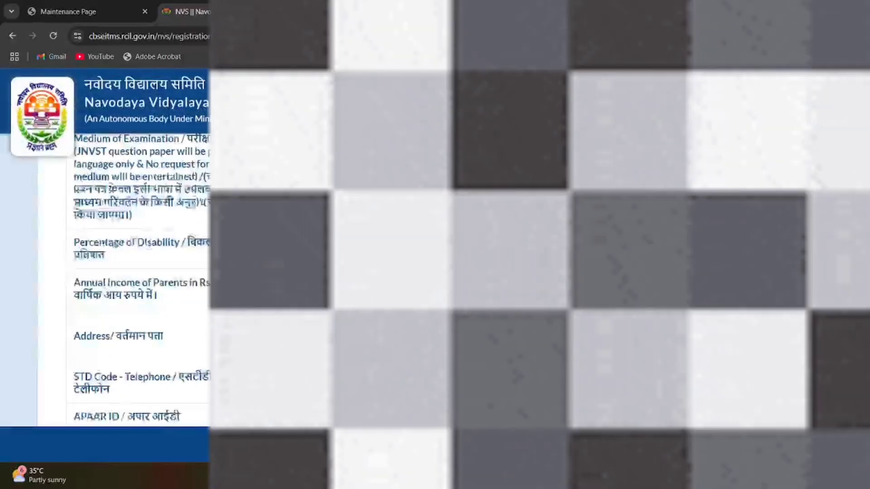
{"action": "scroll", "coordinate": [136, 281], "scroll_direction": "down", "scroll_amount": 12}
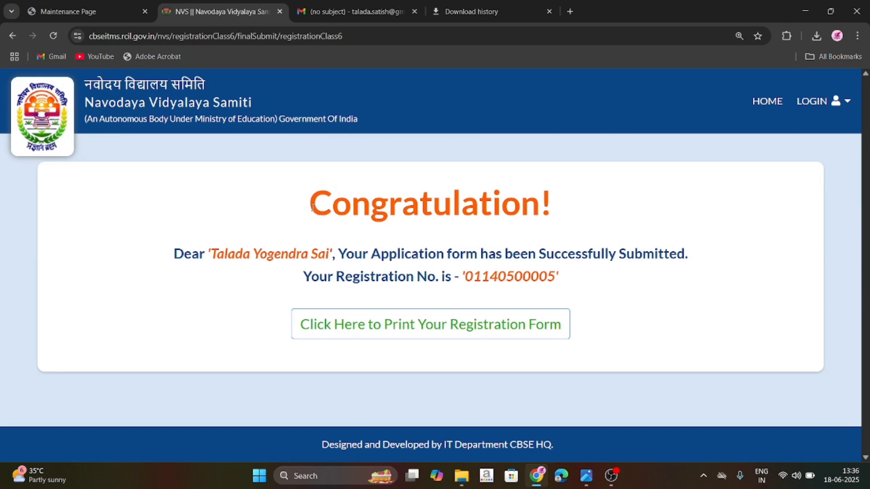
Highlight the congratulation heading and the registration number line on the submission page.
{"action": "left_click_drag", "start_coordinate": [311, 208], "coordinate": [558, 202]}
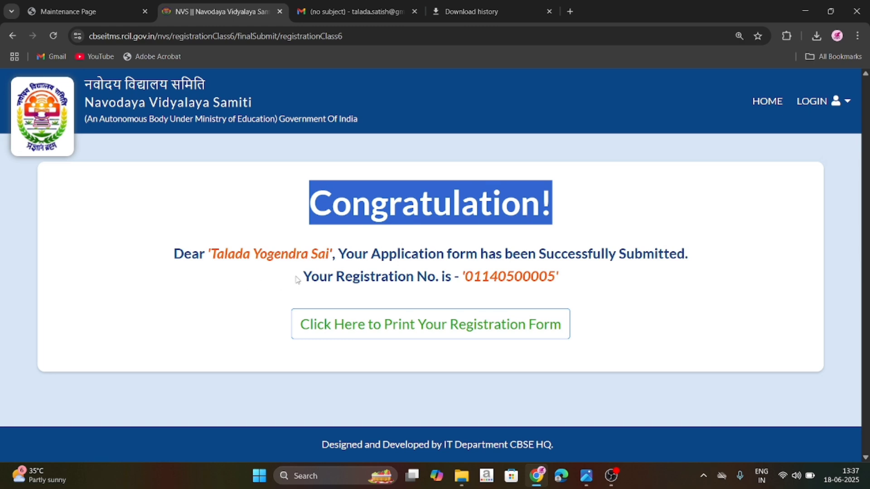
{"action": "left_click_drag", "start_coordinate": [299, 277], "coordinate": [563, 286]}
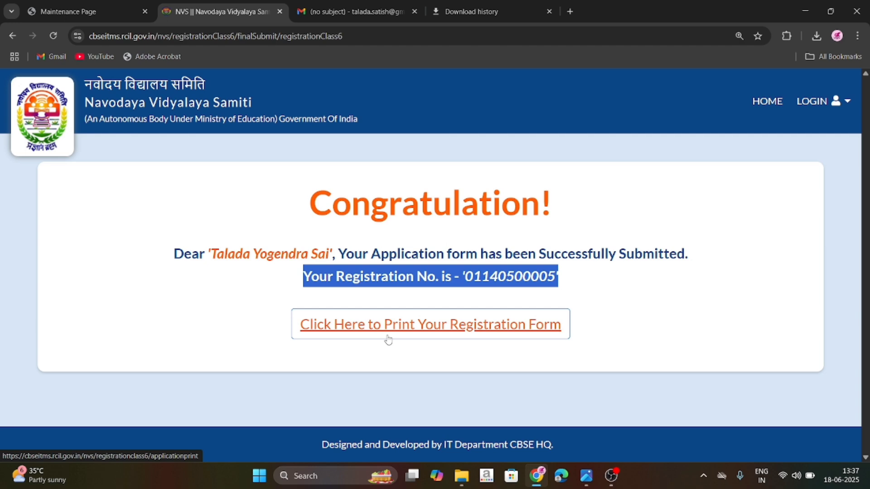
Switch to the Photos window showing the image Picsart_25-06-16_20-58-36-326.png.
{"action": "left_click", "coordinate": [587, 478]}
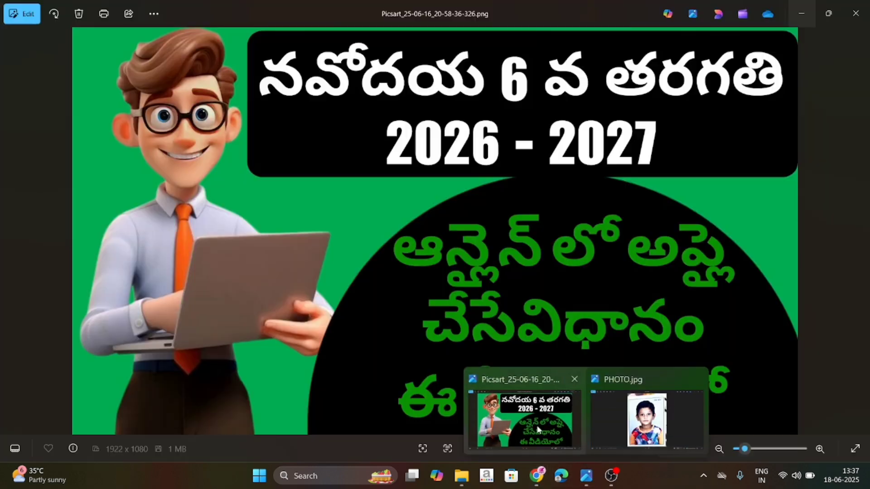
{"action": "left_click", "coordinate": [536, 425]}
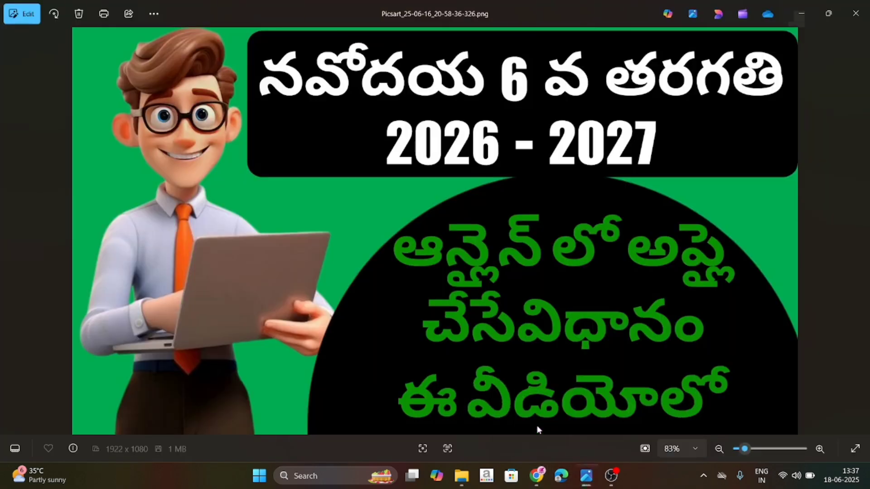